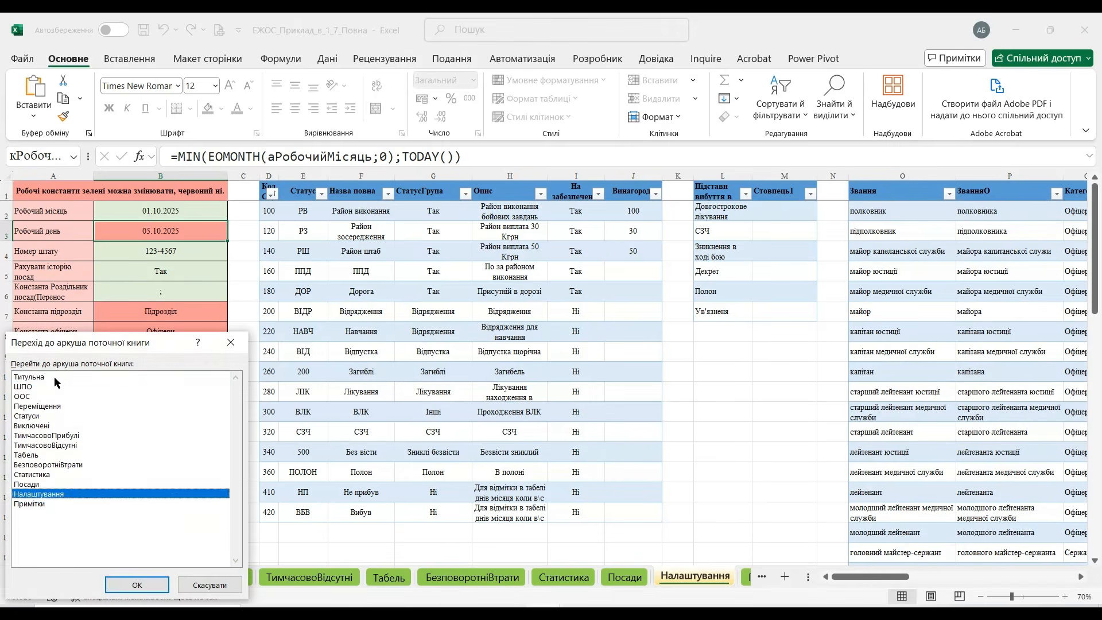
- Go to the Титульна sheet through the workbook's sheet list
click(58, 379)
click(137, 587)
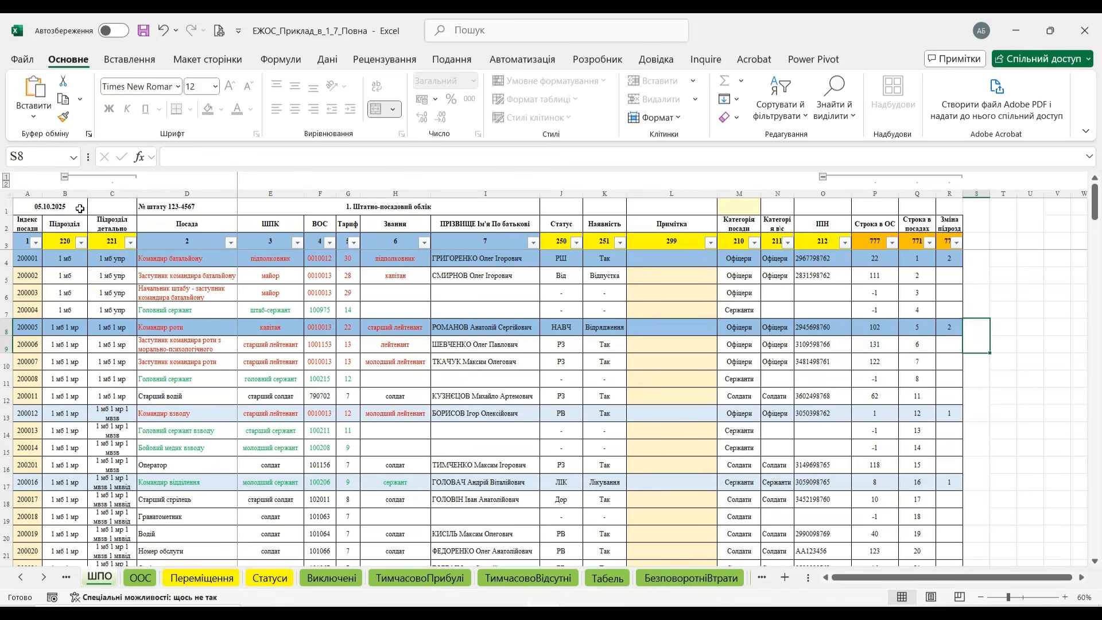
- Examine the working-date and staff-number formulas in the first row of the ШПО sheet
click(80, 208)
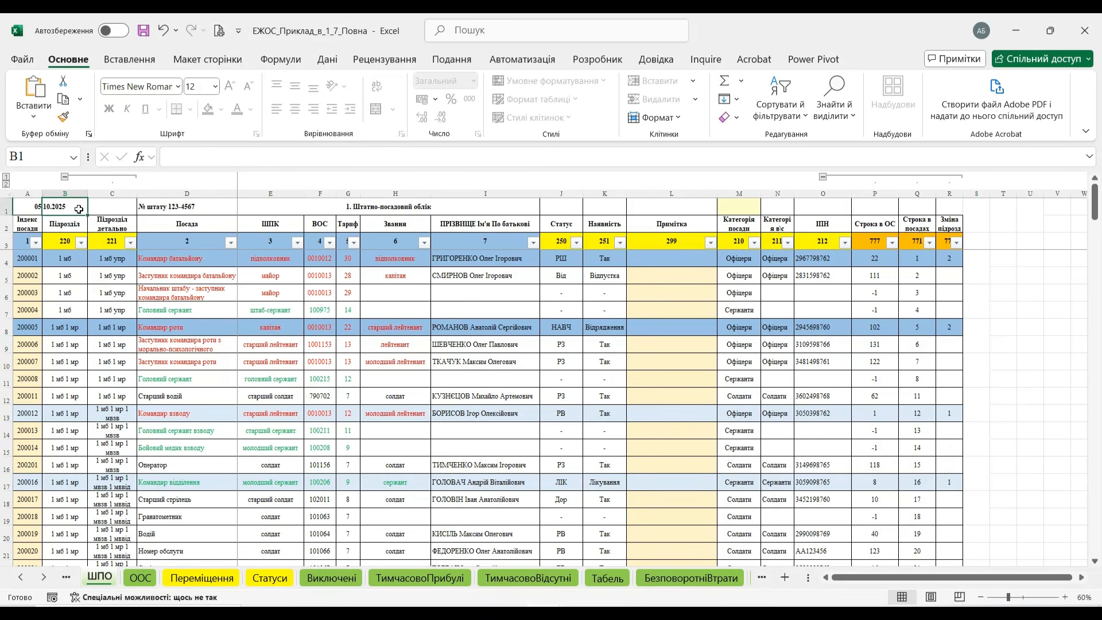
click(26, 210)
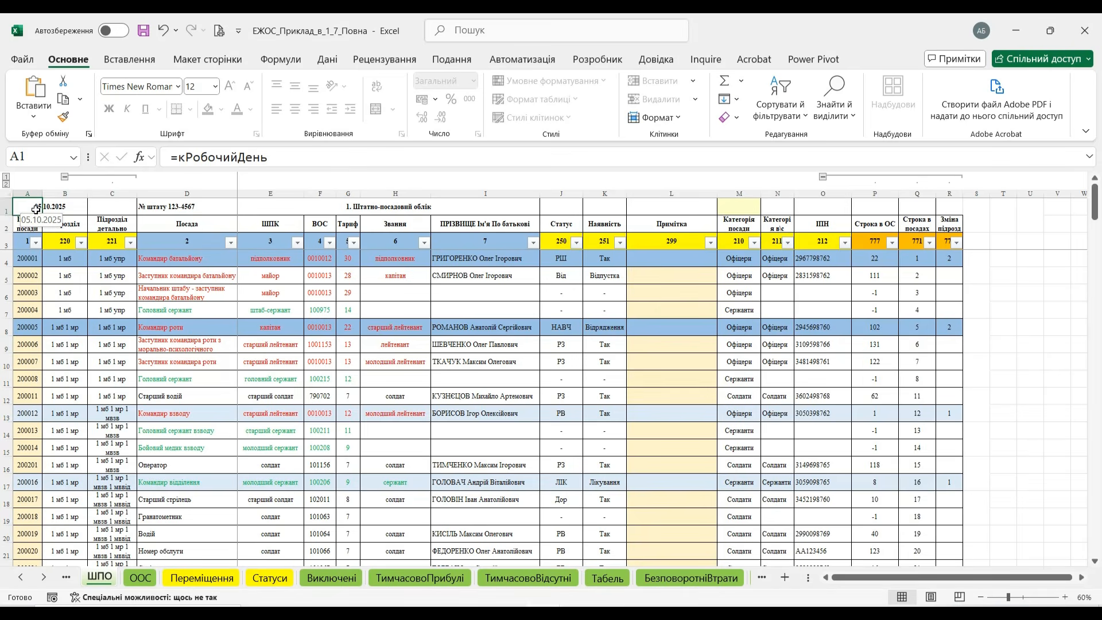
click(160, 208)
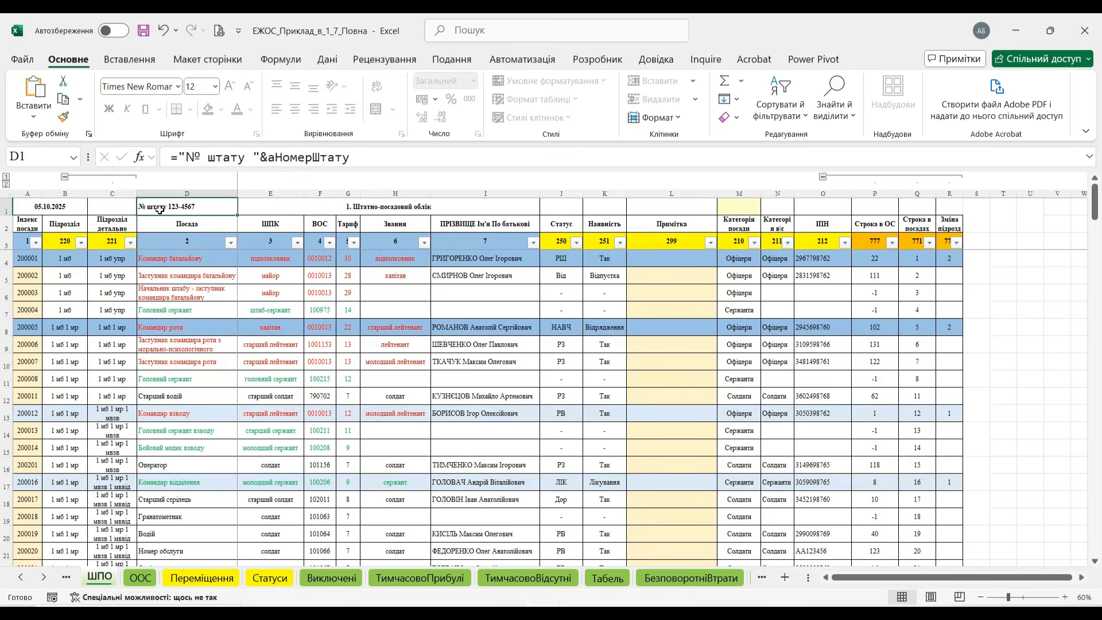
- Examine the first record's position data and formulas on the ШПО sheet, from the position index to the tariff column
click(28, 262)
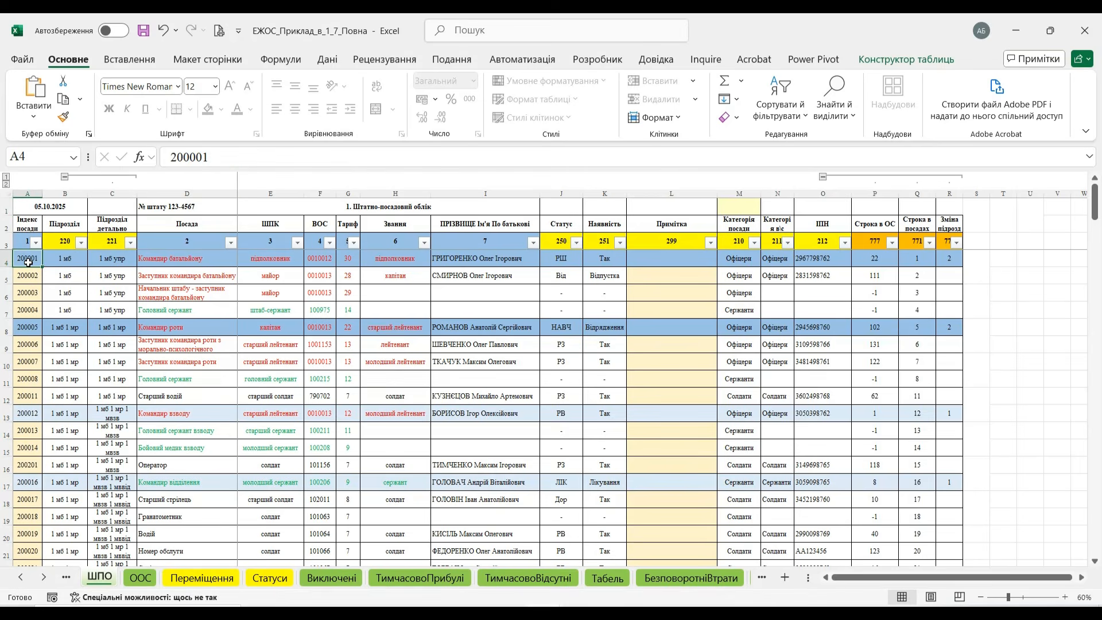
click(73, 261)
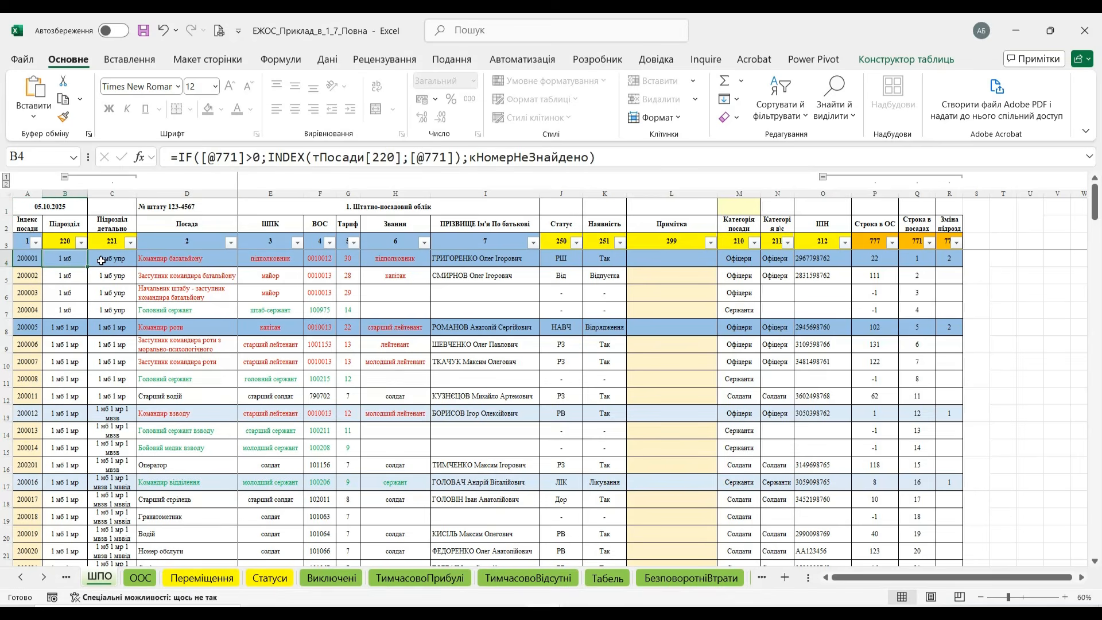
click(101, 261)
click(190, 262)
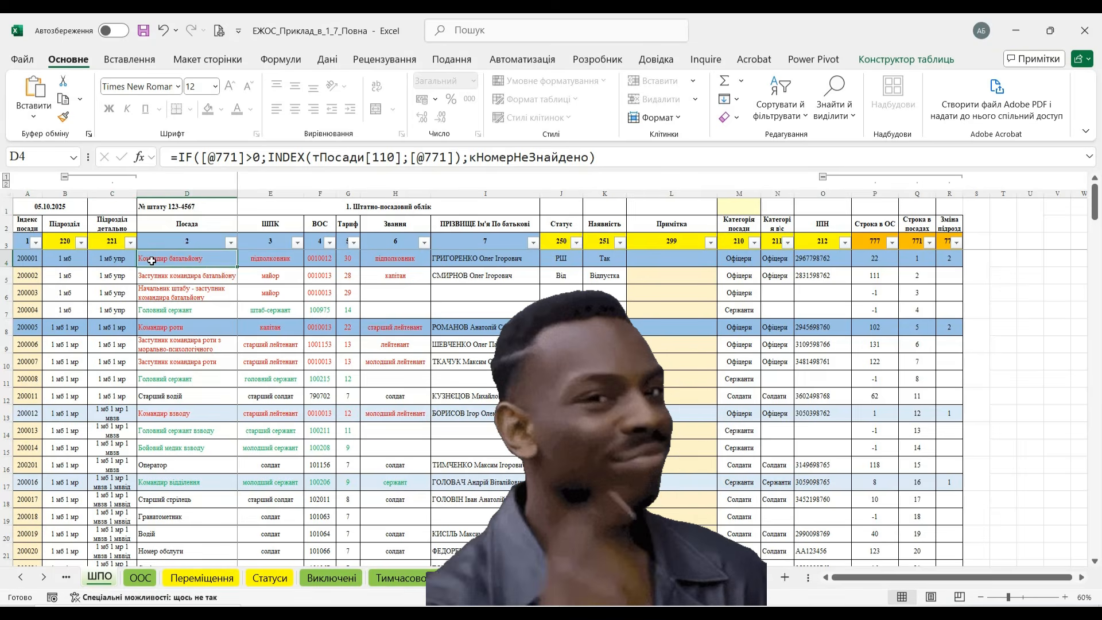
click(291, 265)
click(321, 261)
click(351, 262)
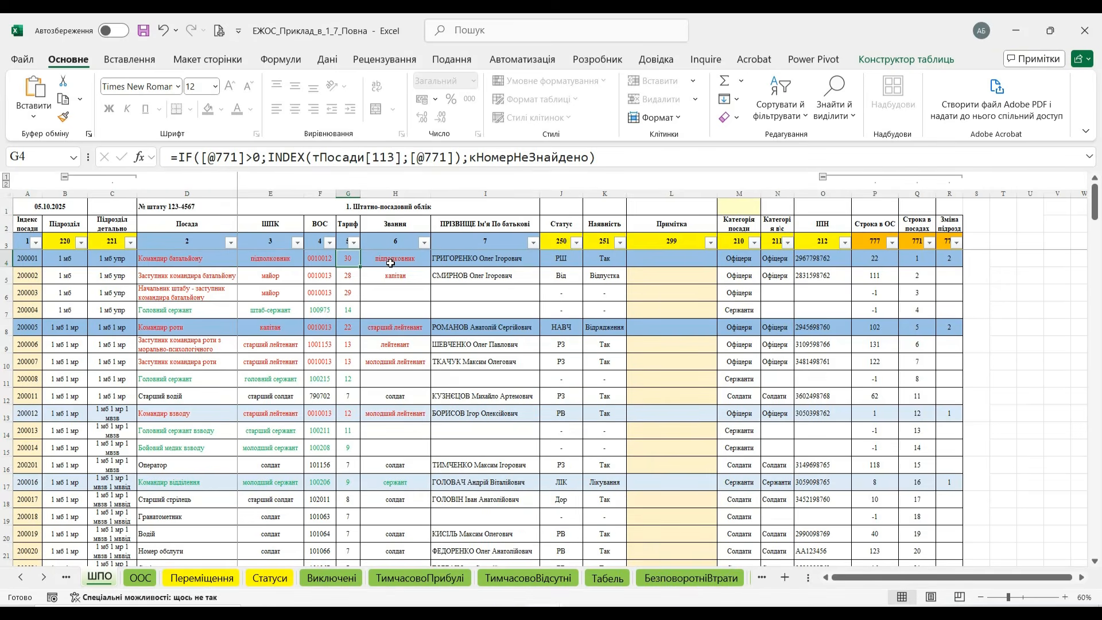
- Examine the first record's personnel and service formulas on the ШПО sheet, from the Звання column to the unit-change column
click(391, 263)
click(487, 262)
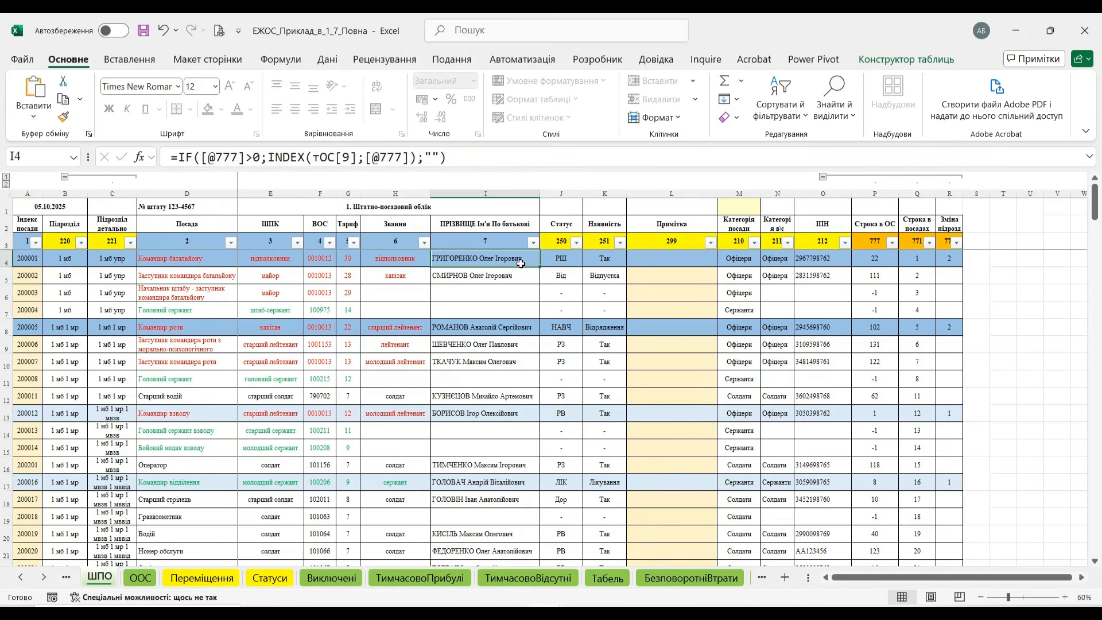
click(560, 266)
click(598, 268)
click(721, 267)
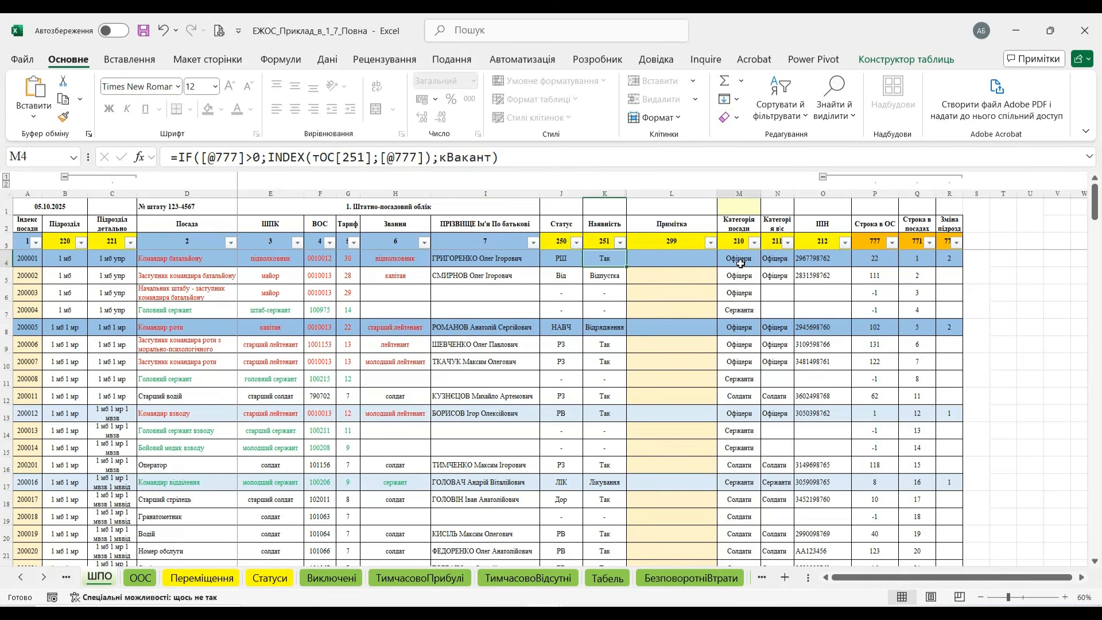
click(776, 259)
click(816, 260)
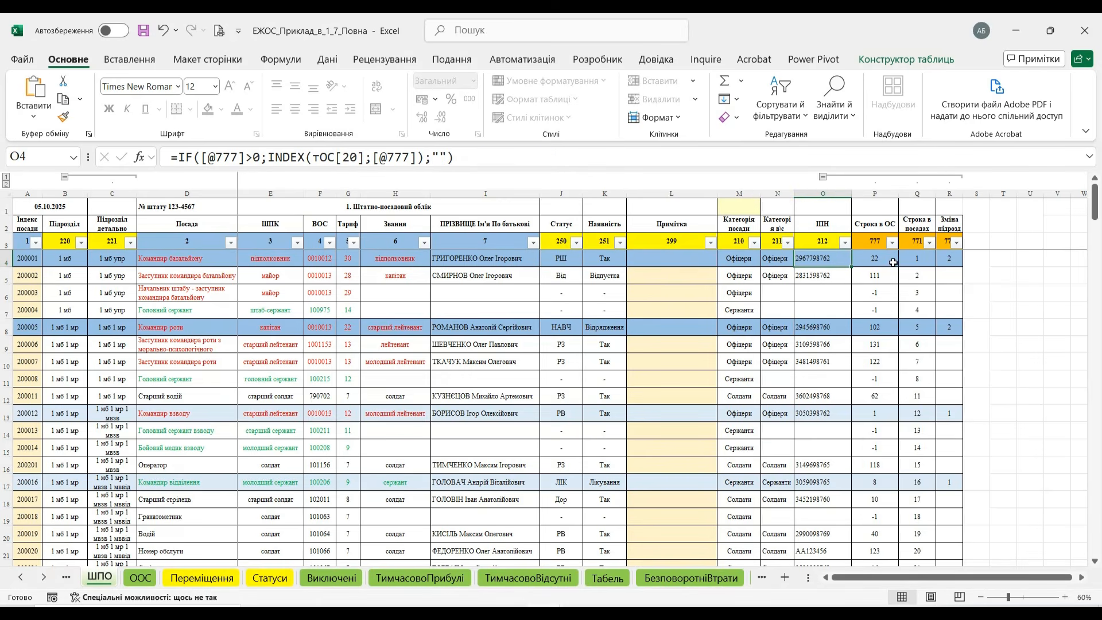
click(891, 263)
click(929, 262)
click(950, 258)
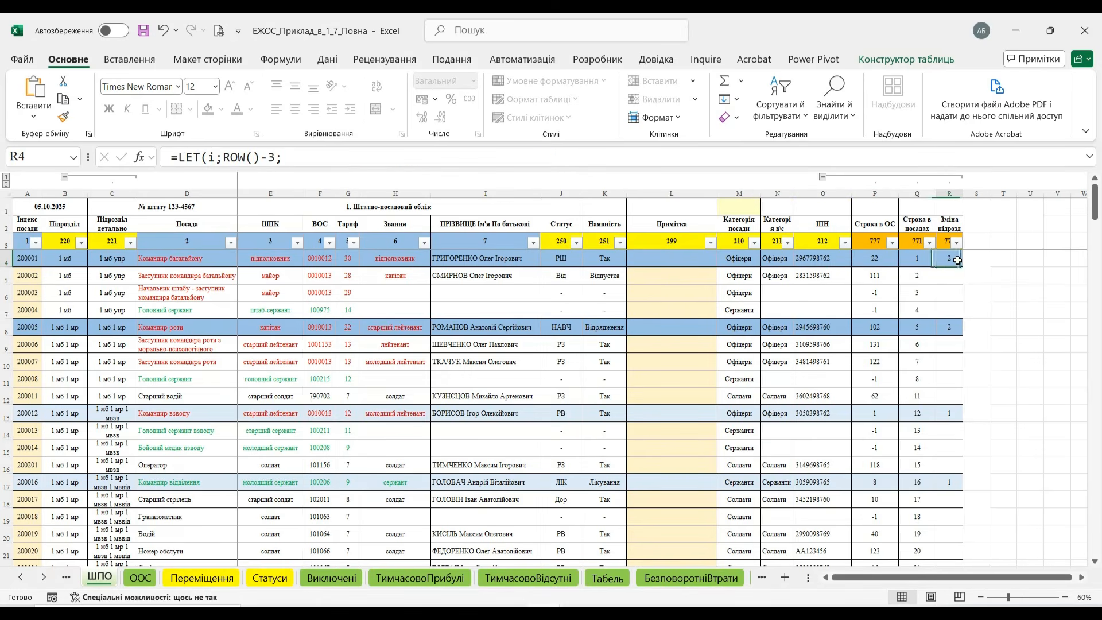
- Check the full-name and position formulas in row 9 of the ШПО sheet
click(497, 343)
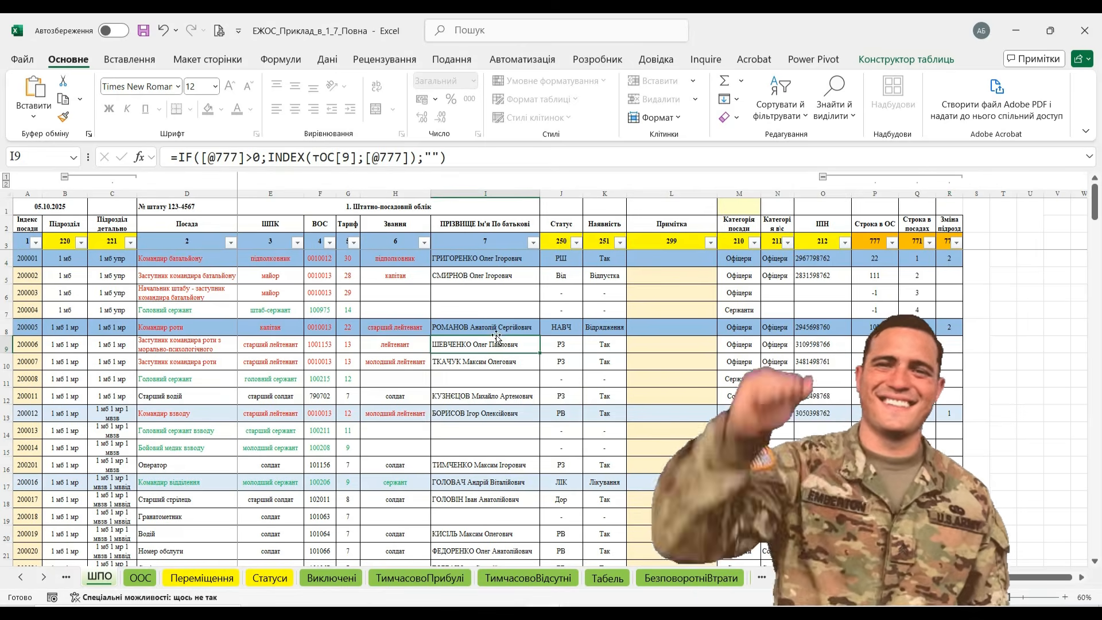
click(212, 350)
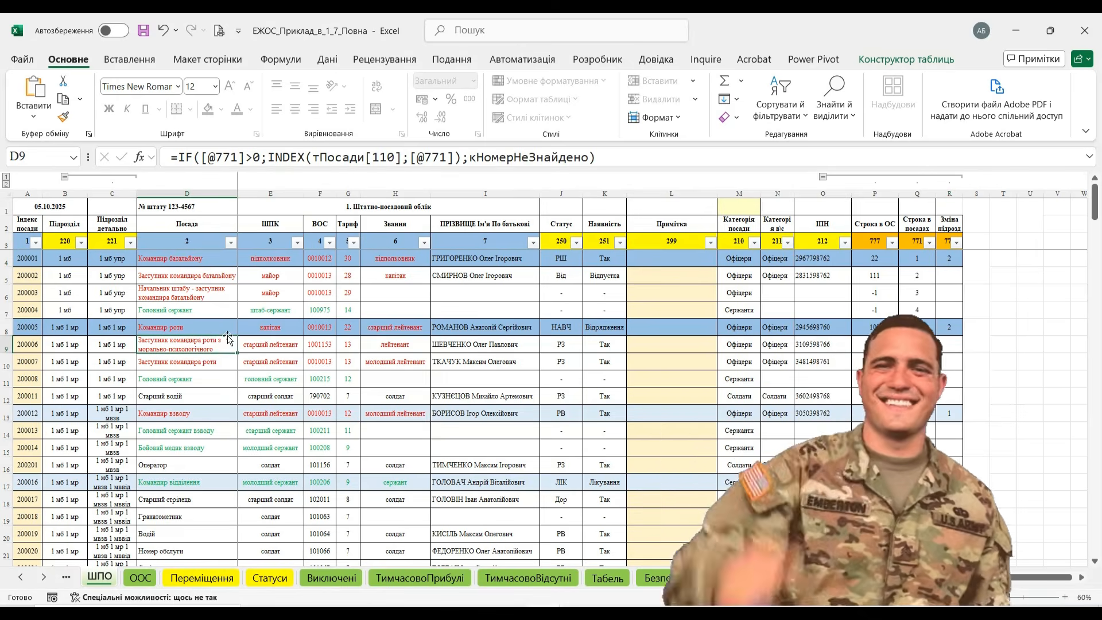
click(434, 392)
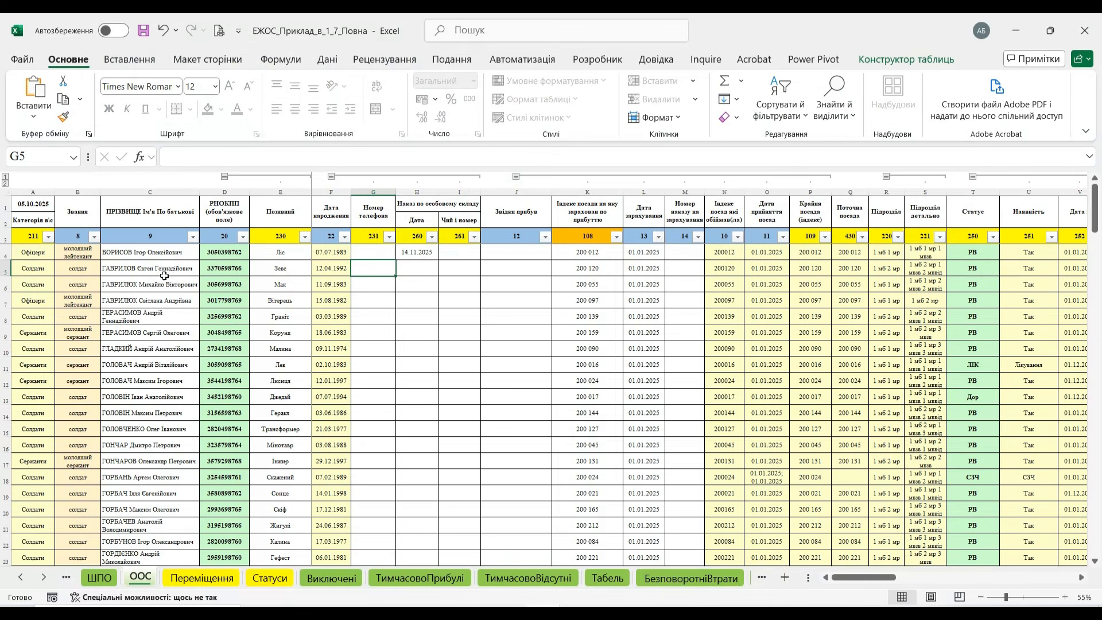
- Review the available ranks for the row 5 record on the ООС sheet and inspect its category formula
click(96, 273)
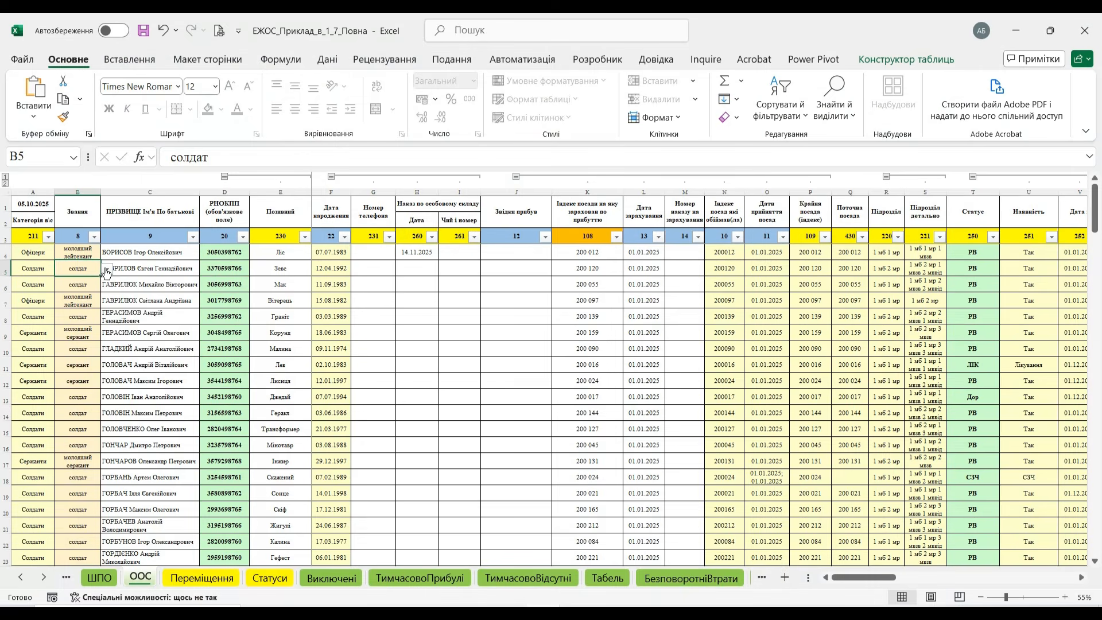
click(107, 269)
scroll(111, 318, up, 5)
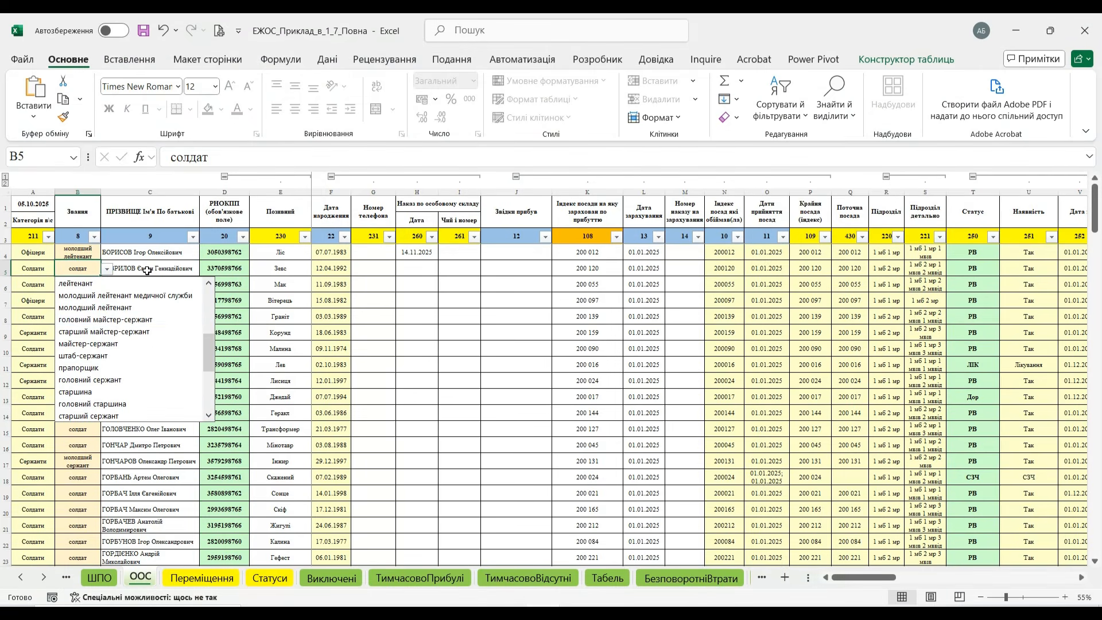
click(33, 267)
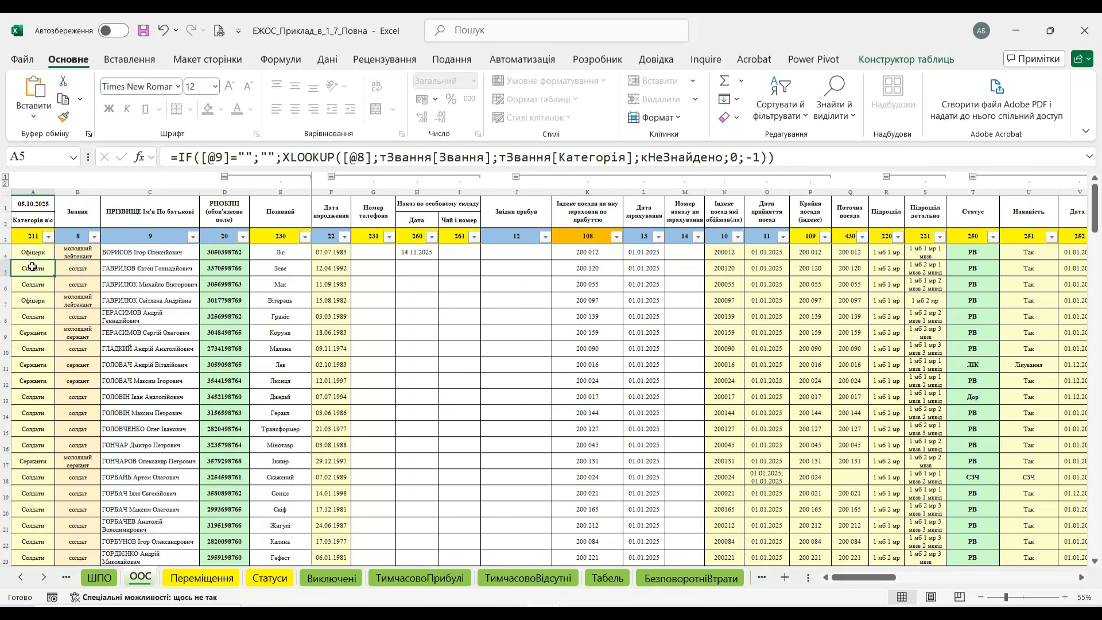
- Examine the row 5 record's fields and formulas on the ООС sheet, from the full name to the detailed unit column
click(123, 270)
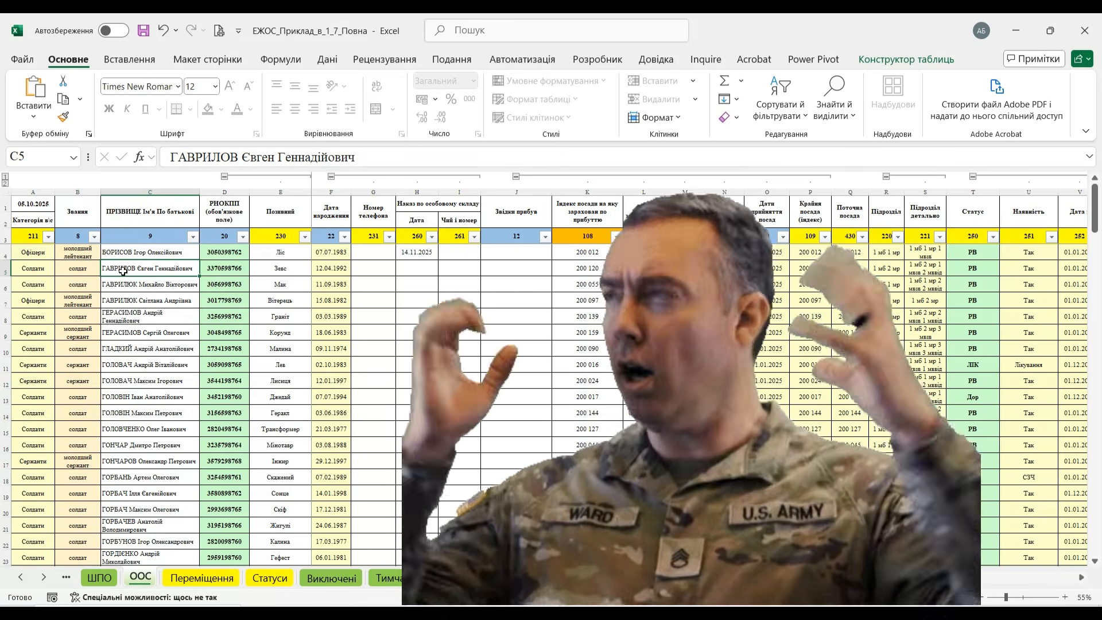
click(218, 271)
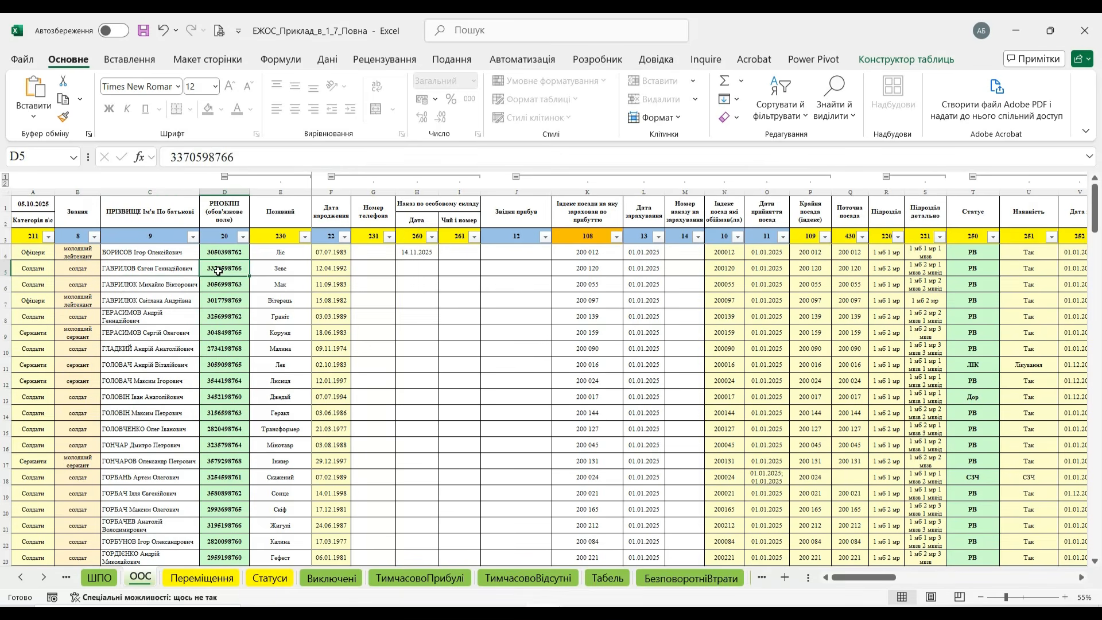
click(274, 271)
click(336, 269)
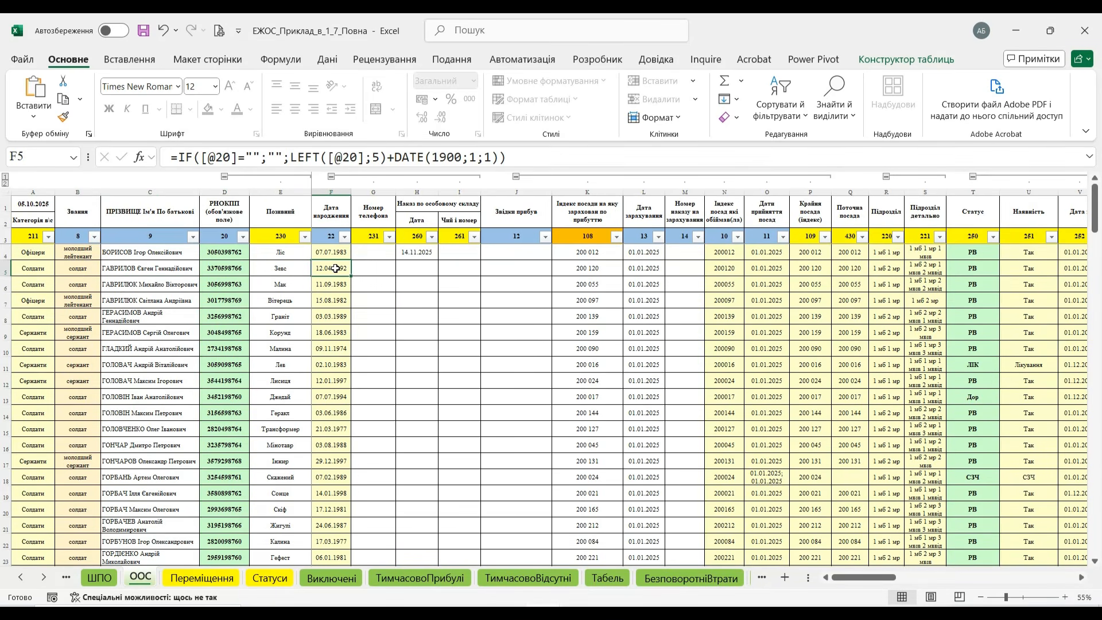
click(377, 269)
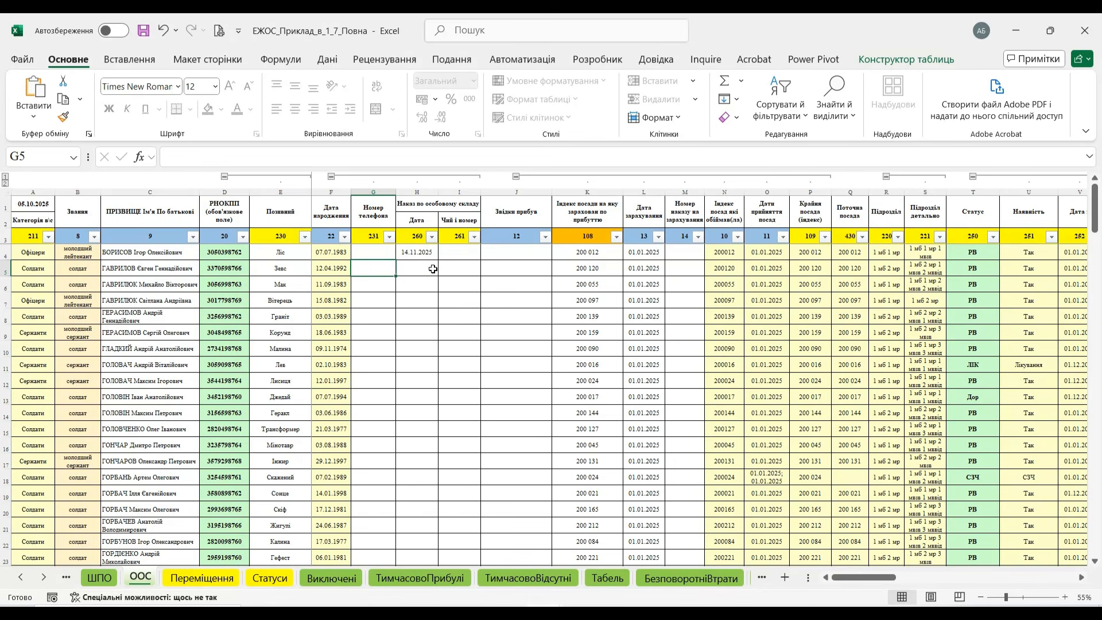
click(576, 273)
click(651, 267)
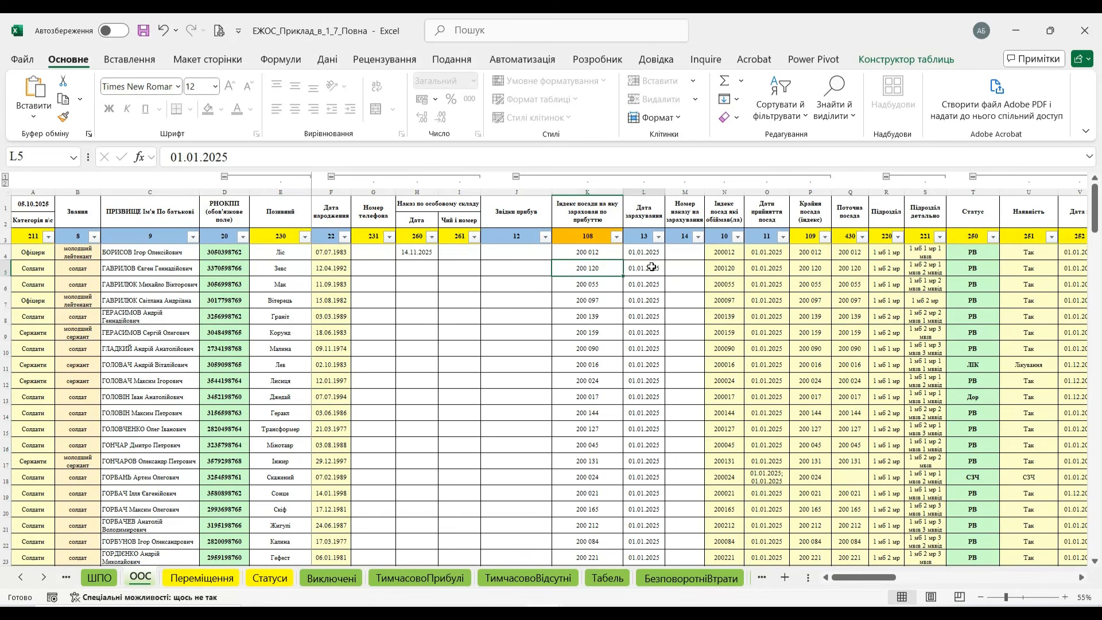
click(727, 270)
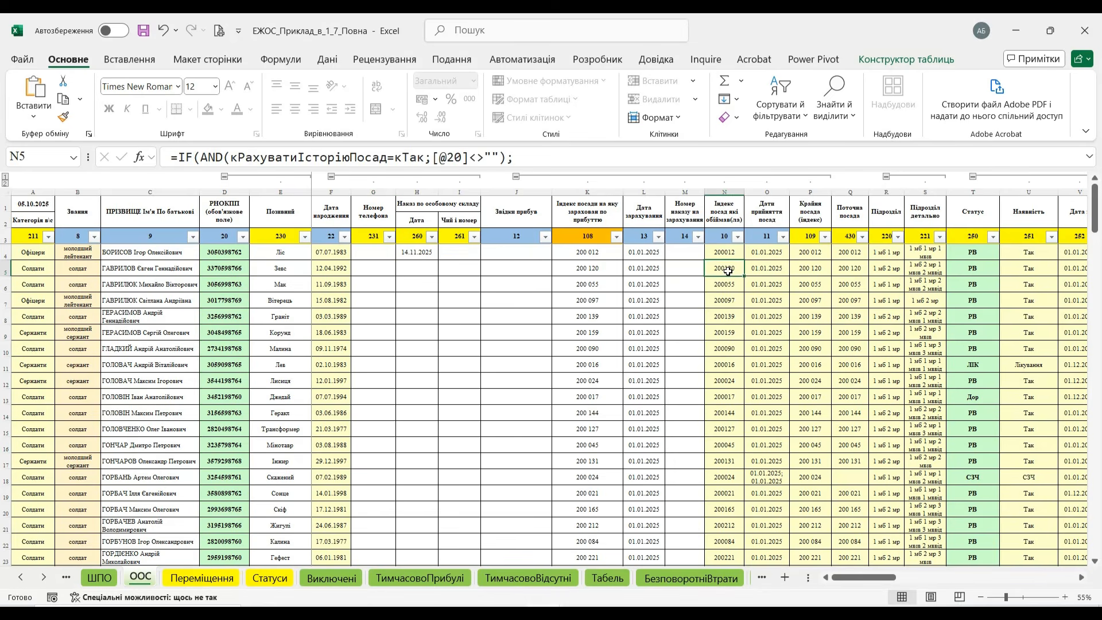
click(918, 273)
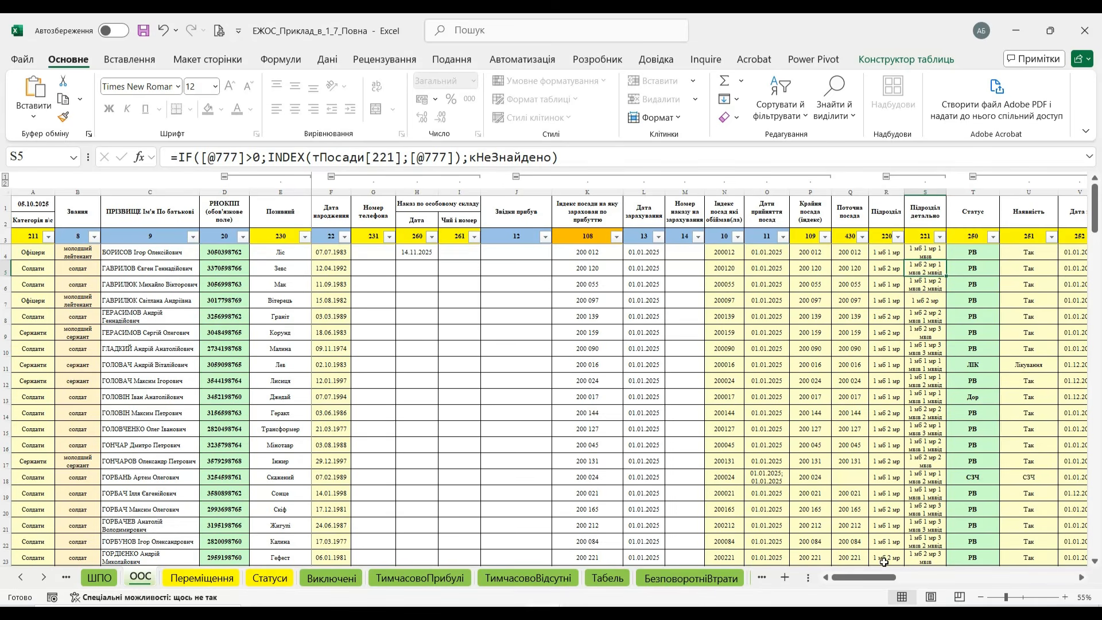
- Examine the row 5 formulas for position, last order type, order date and order number, and the columns beyond them
drag(881, 577, 925, 563)
click(703, 263)
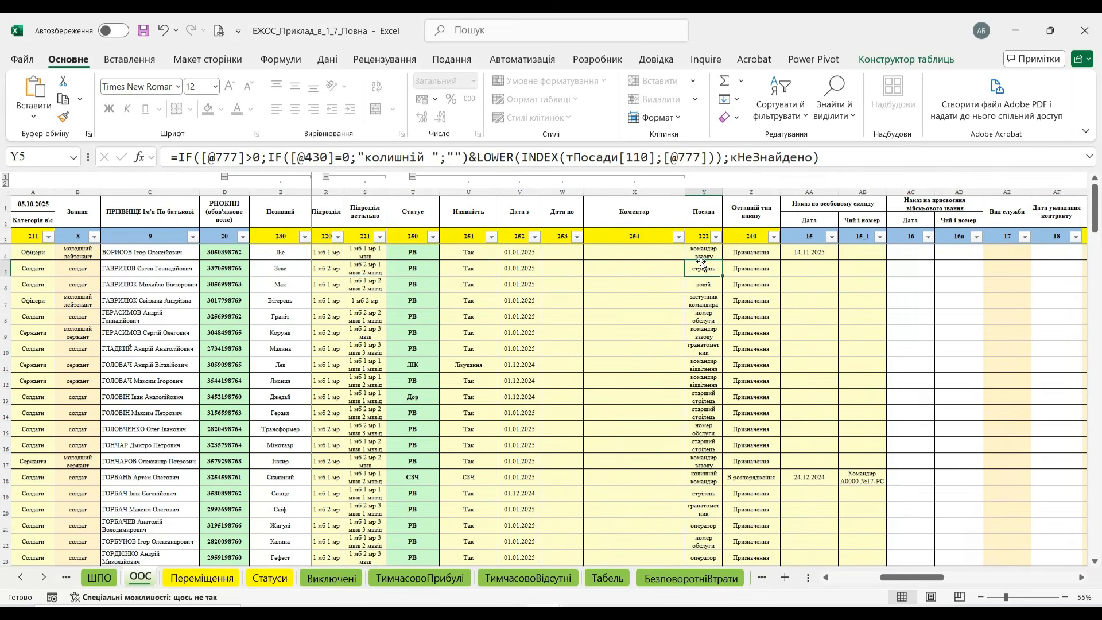
click(751, 270)
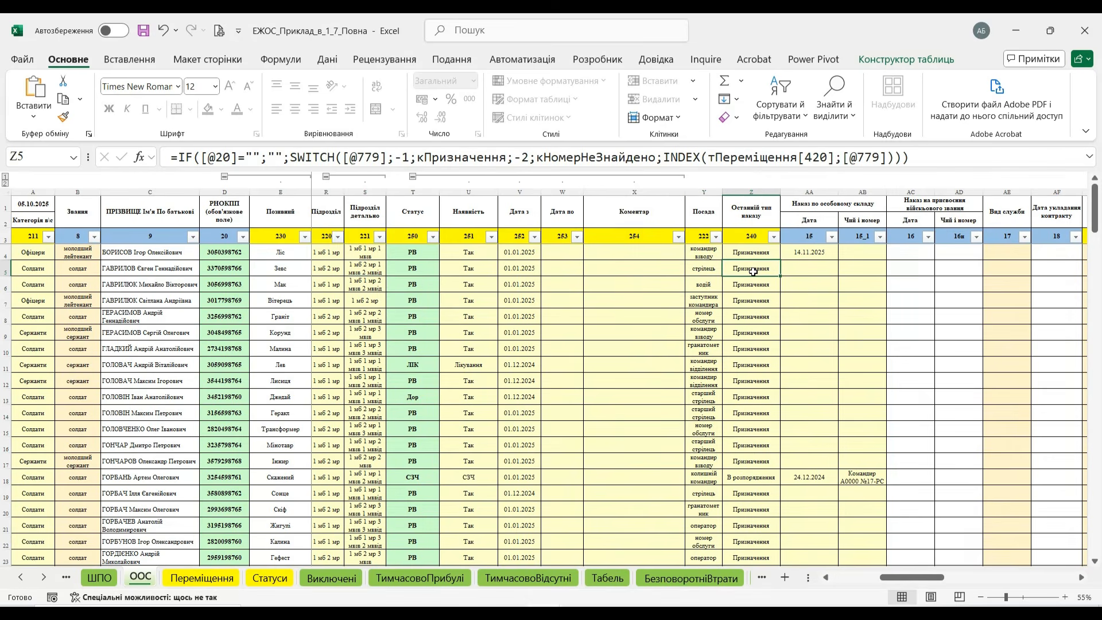
click(832, 268)
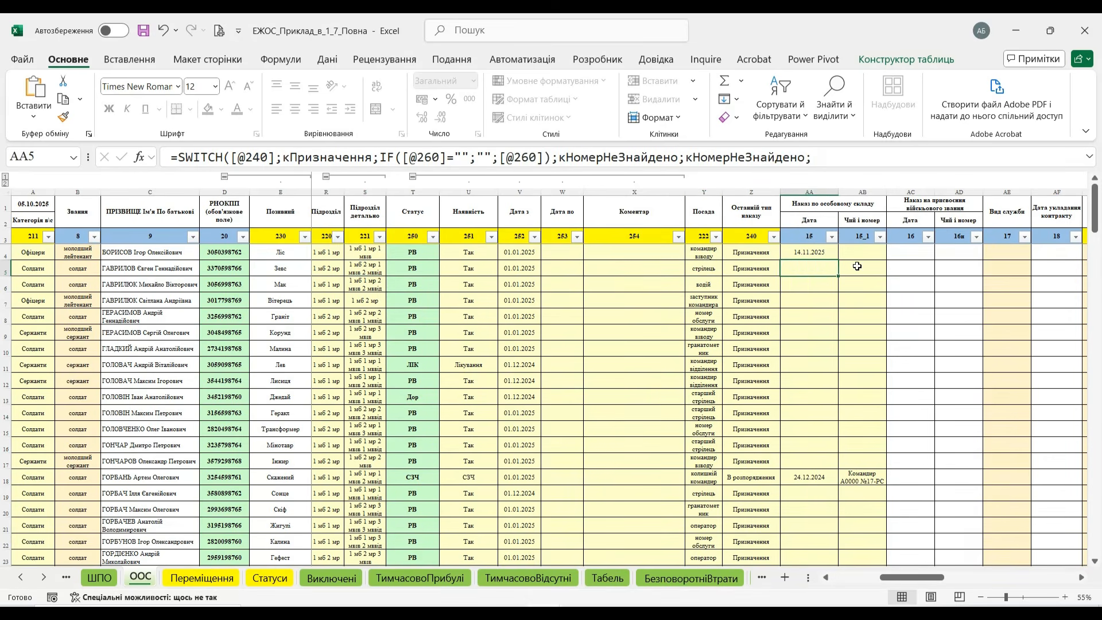
click(858, 268)
drag(944, 579, 1044, 578)
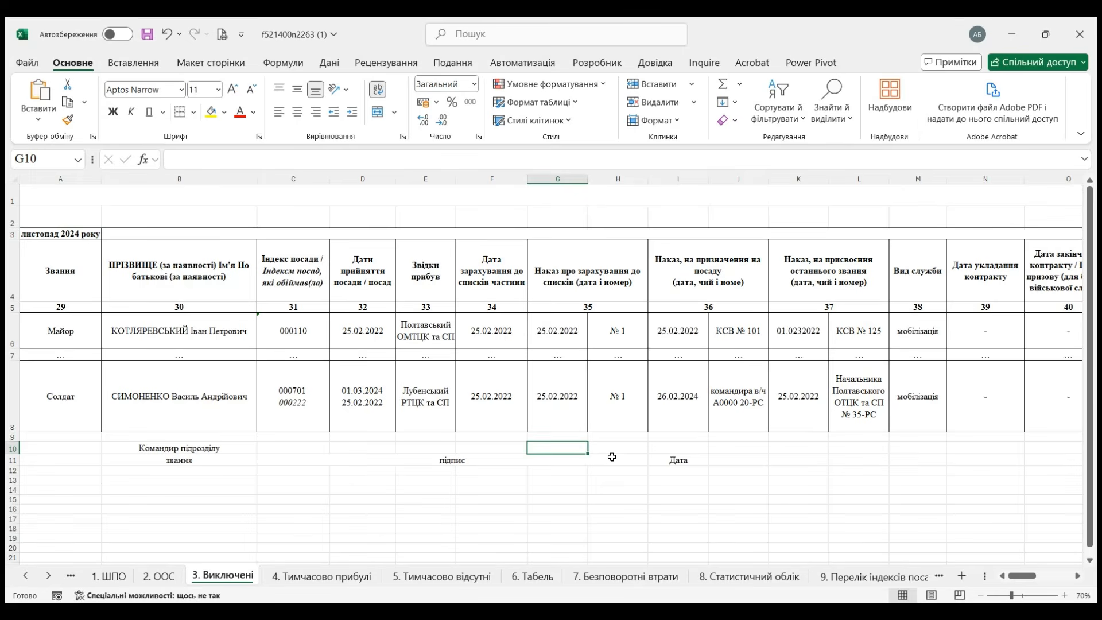
- Look over the Виключені columns in the template and example workbooks, and open the Переміщення sheet
drag(1032, 578, 1070, 582)
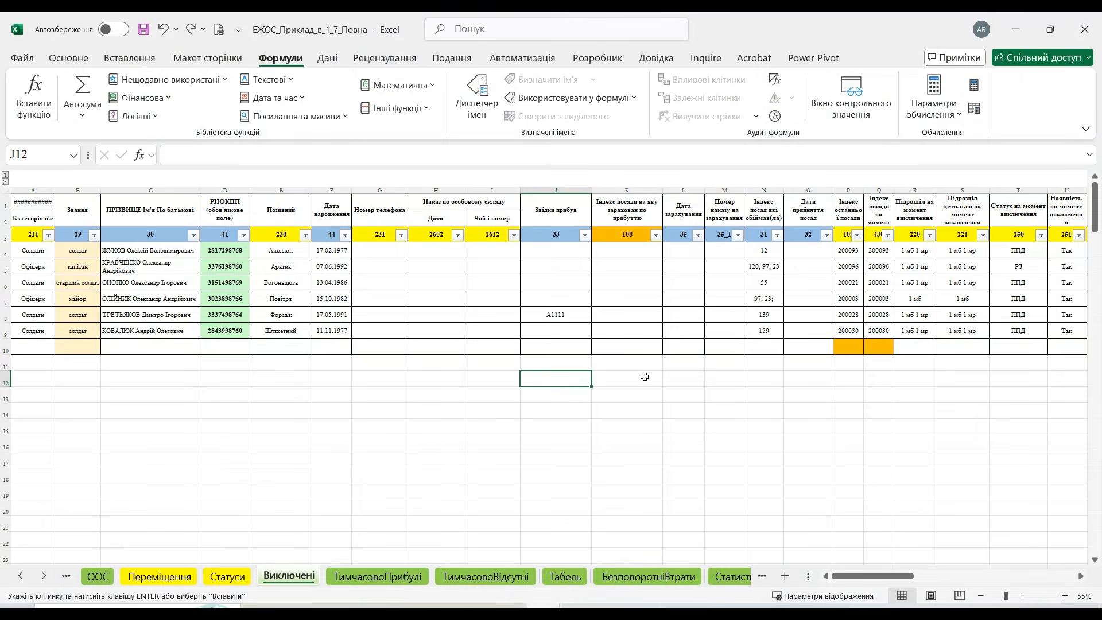
mouse_move(861, 577)
mouse_down()
mouse_move(1034, 598)
mouse_move(841, 585)
mouse_up()
click(159, 577)
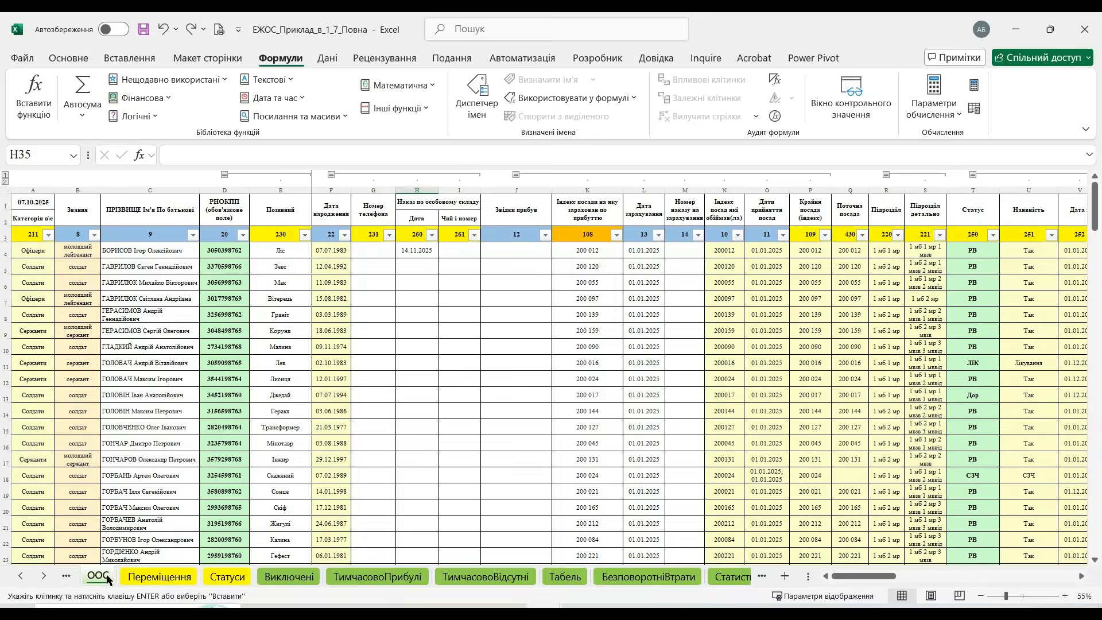
- Copy the row 11 record from the ООС sheet and paste it as values into row 10 of the Виключені sheet
click(17, 367)
right_click(18, 368)
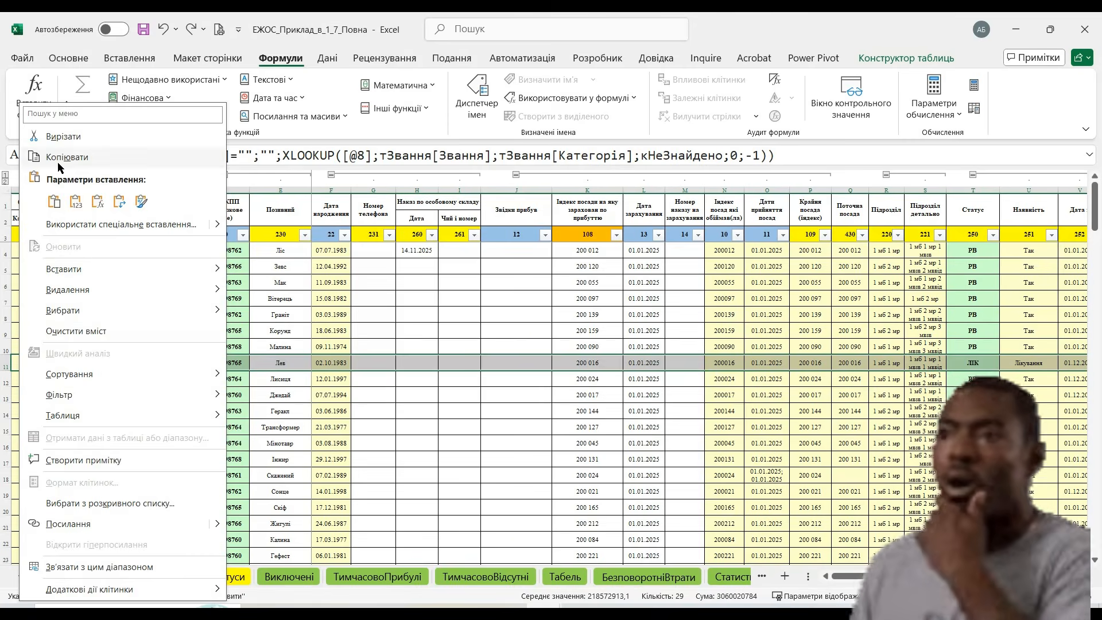
click(59, 160)
click(272, 579)
right_click(31, 347)
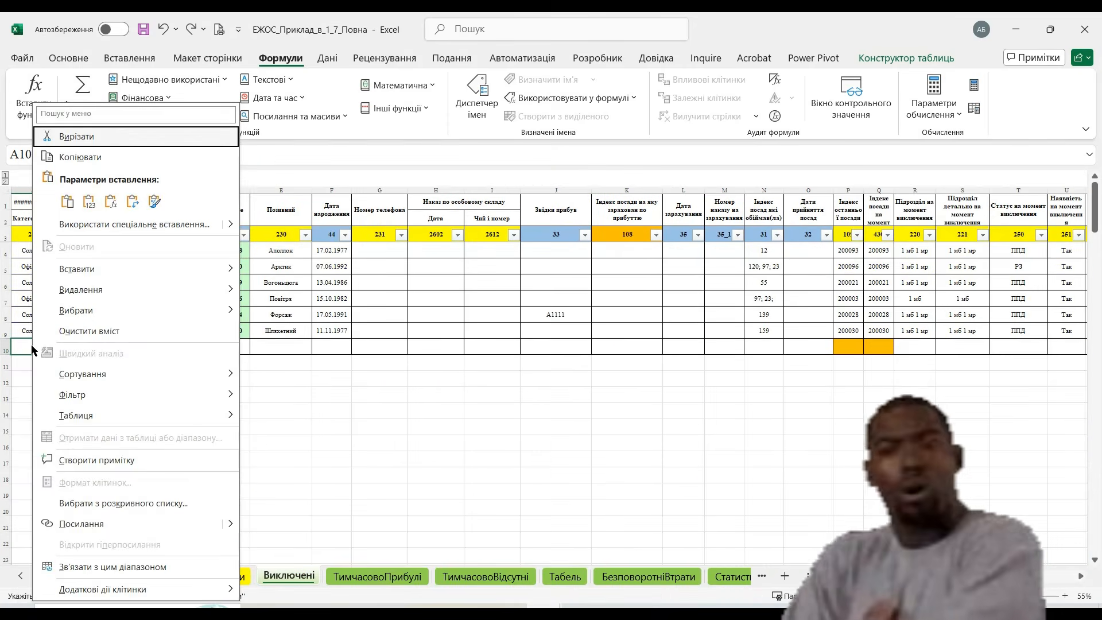
click(90, 205)
click(367, 394)
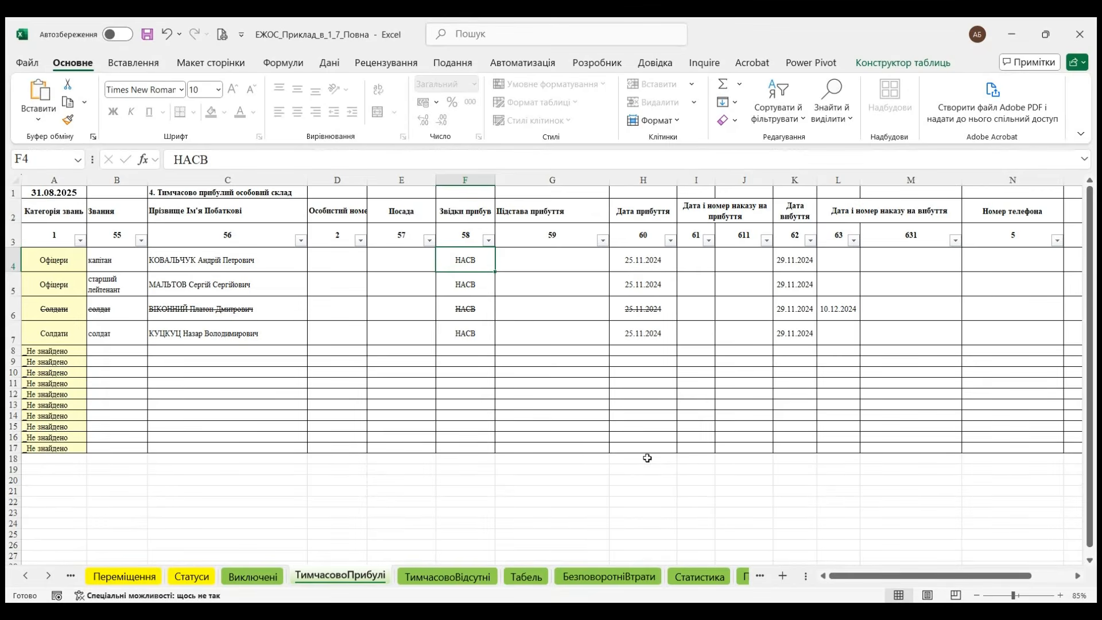
- Enter the rank сержант in the first empty row of the ТимчасовоПрибулі table
click(98, 352)
text(сержант)
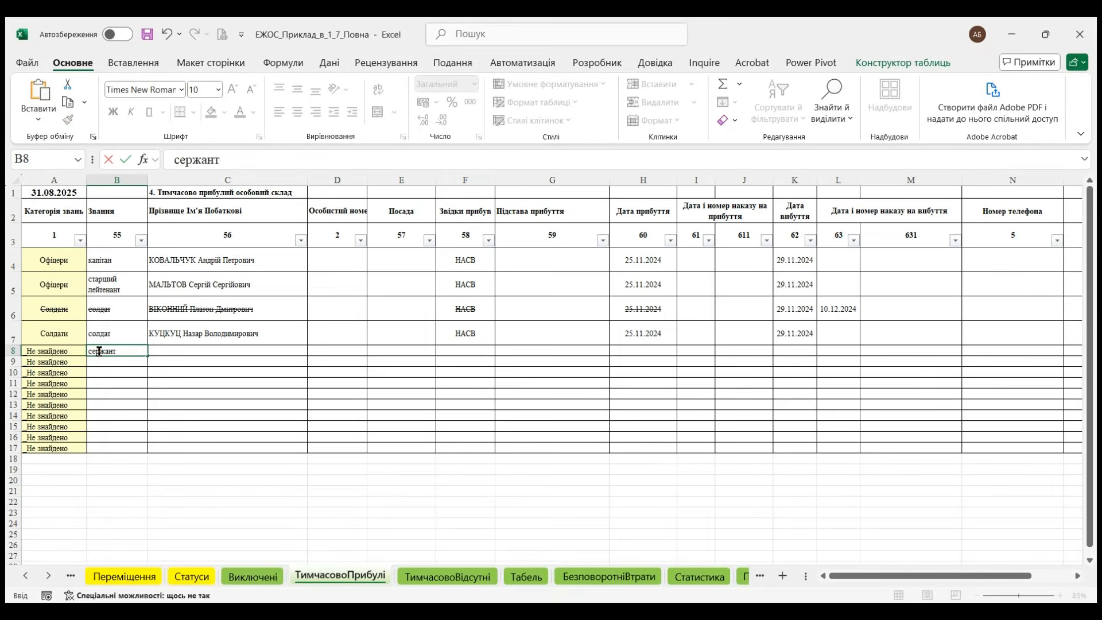
key(Return)
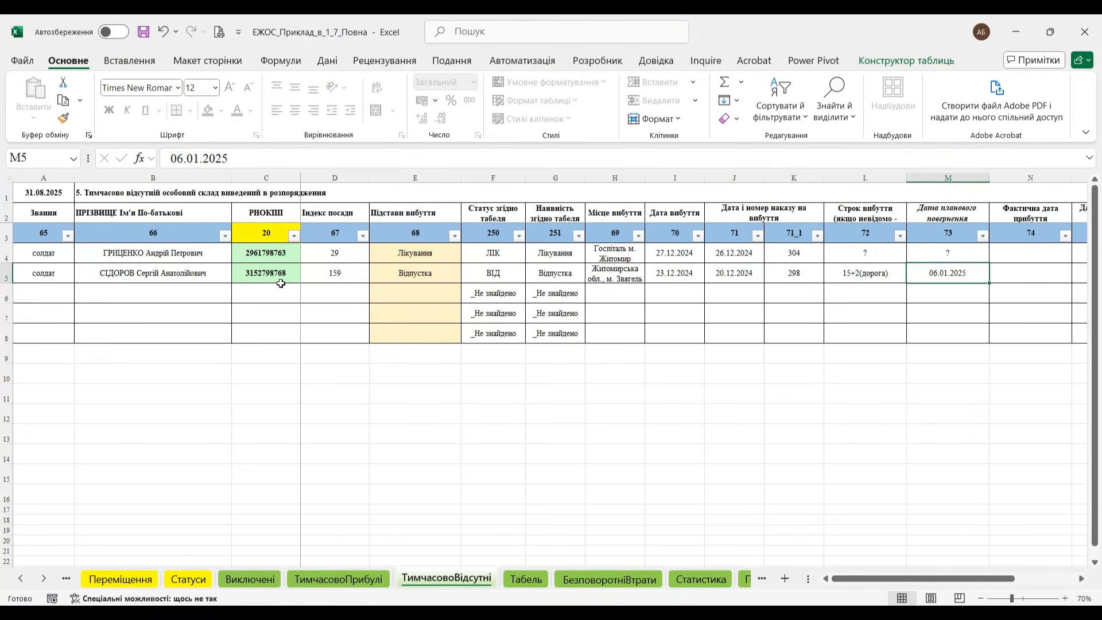
- Examine the row 4 record on the ТимчасовоВідсутні sheet, from rank and full name through departure reason to the columns beyond
click(206, 256)
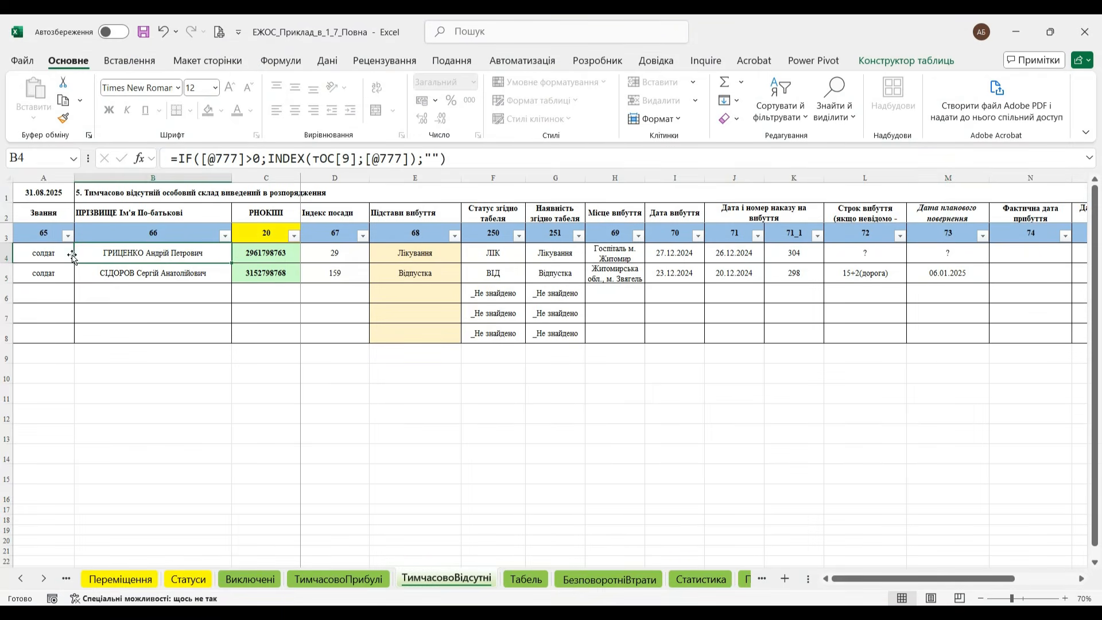
click(64, 256)
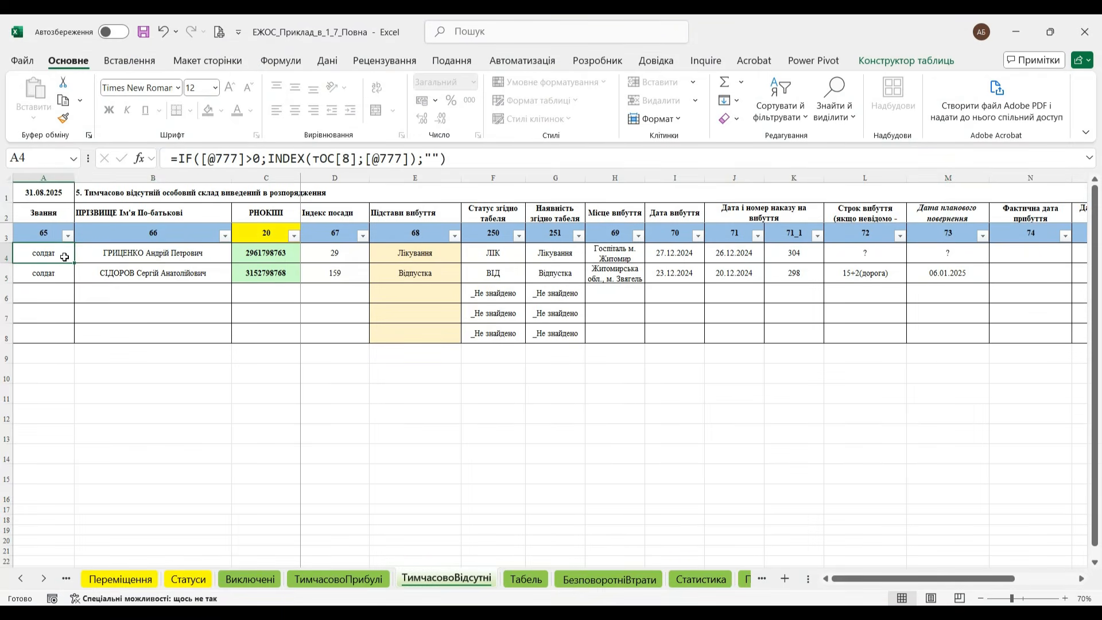
click(335, 257)
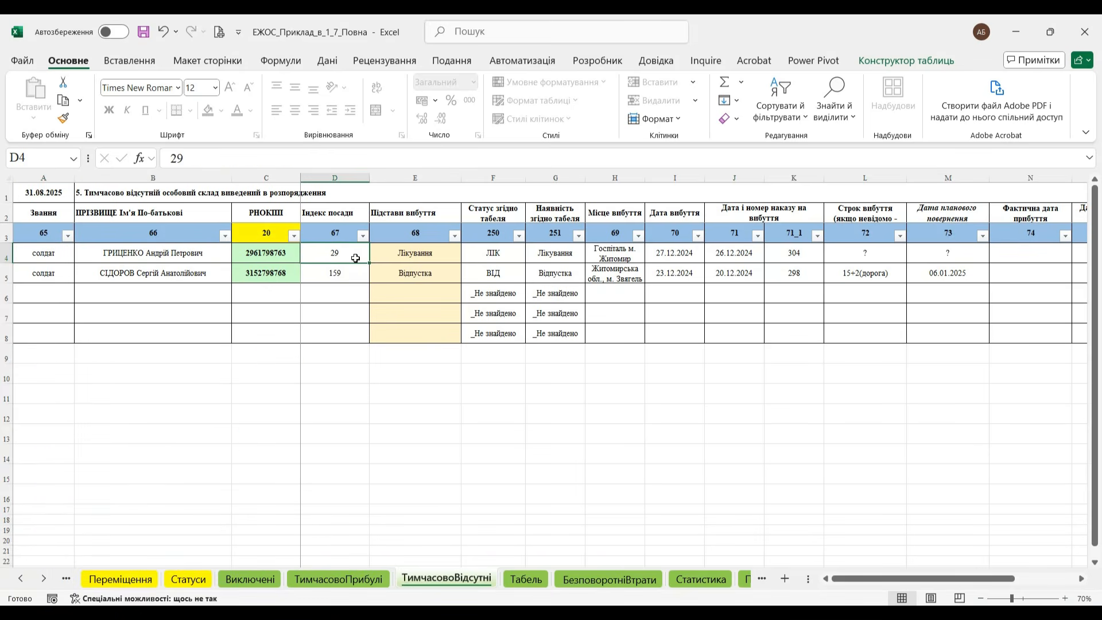
click(418, 257)
click(469, 256)
click(470, 257)
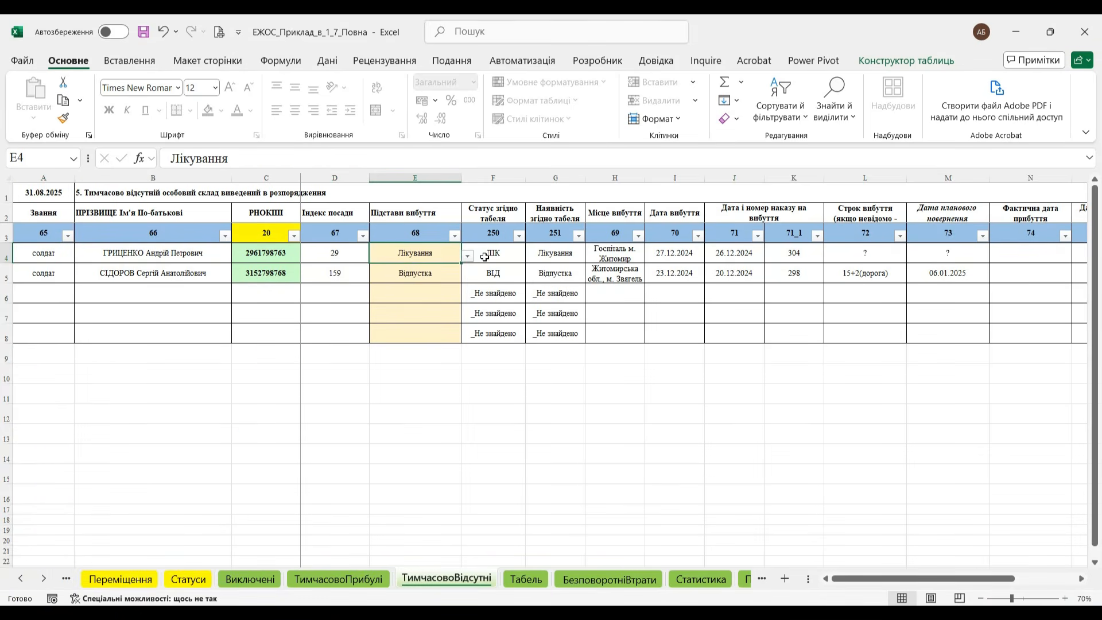
mouse_move(919, 578)
mouse_down()
mouse_move(1036, 578)
mouse_move(925, 571)
mouse_up()
click(1031, 259)
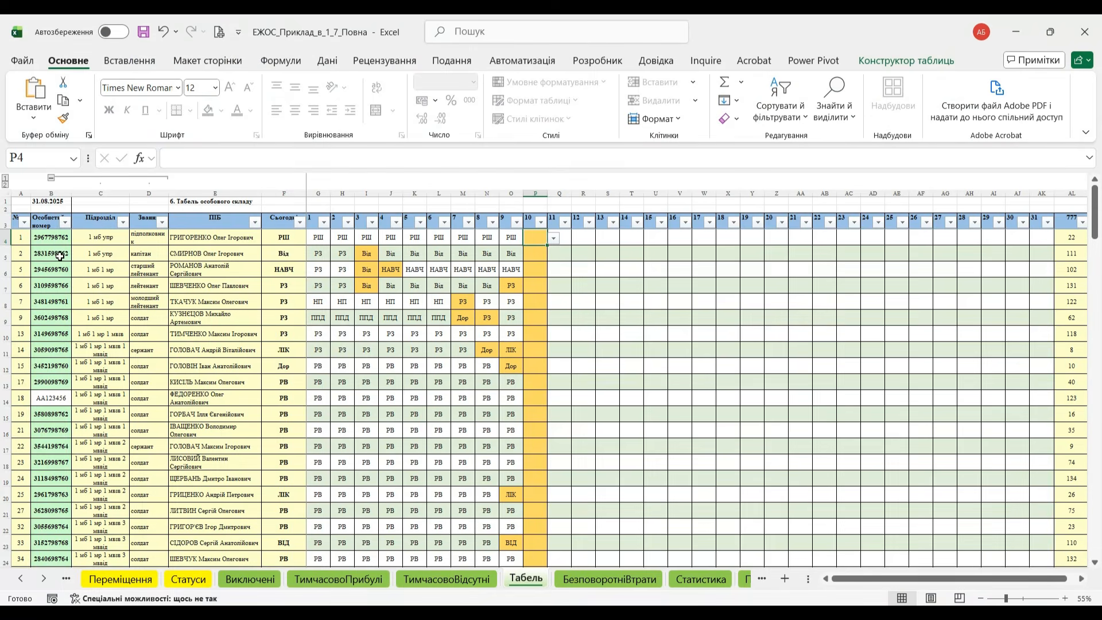
- Examine the row 4 identification number and the formulas for rank and today's status on the Табель sheet
click(59, 240)
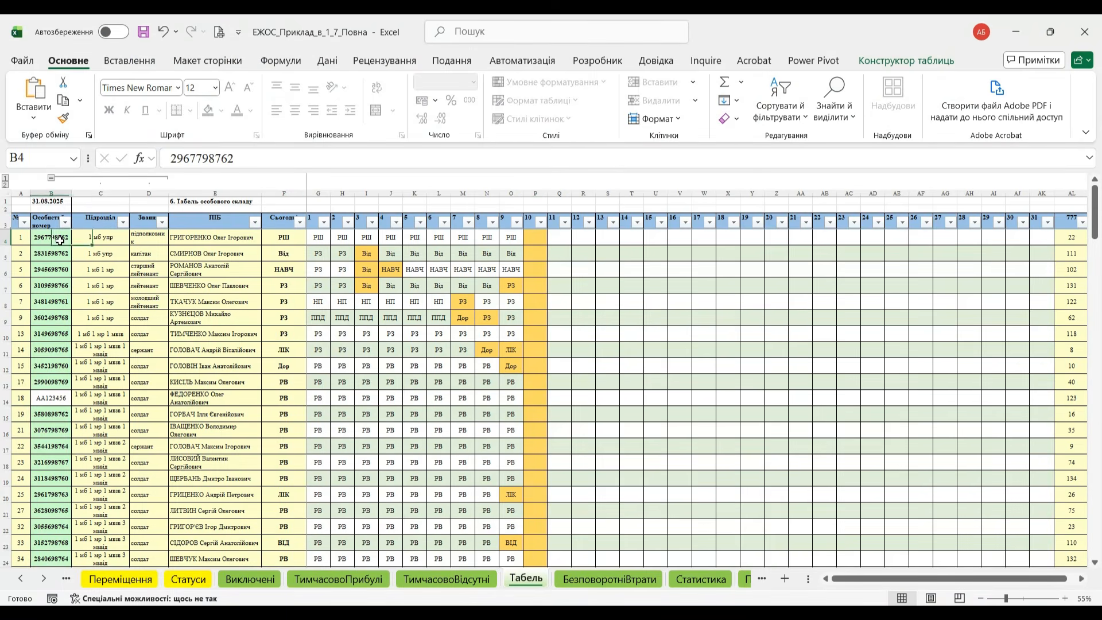
click(187, 240)
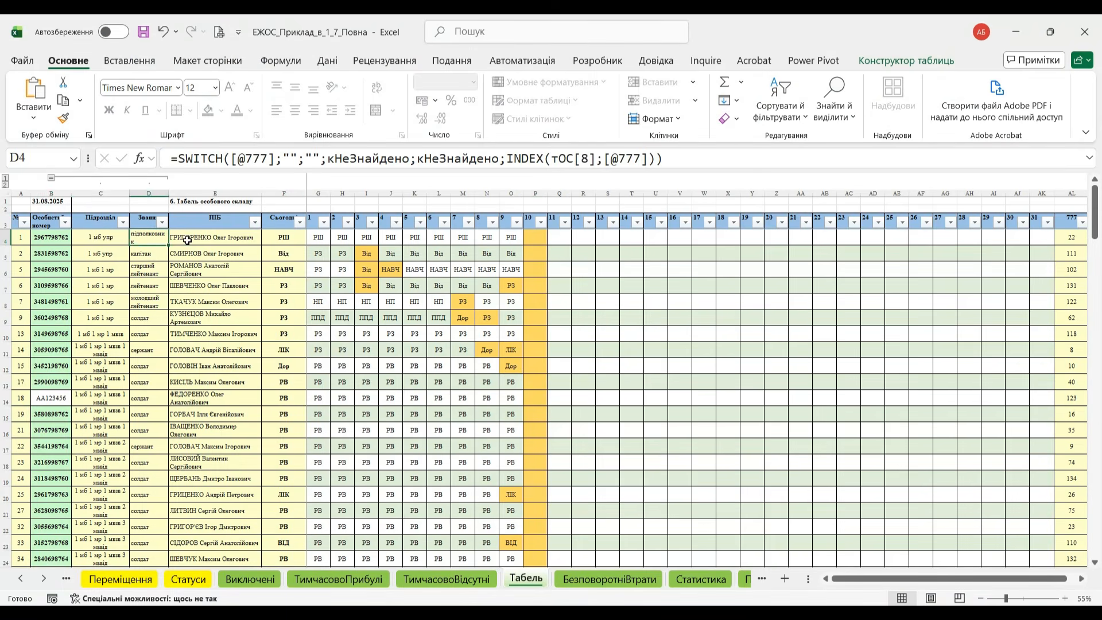
click(278, 240)
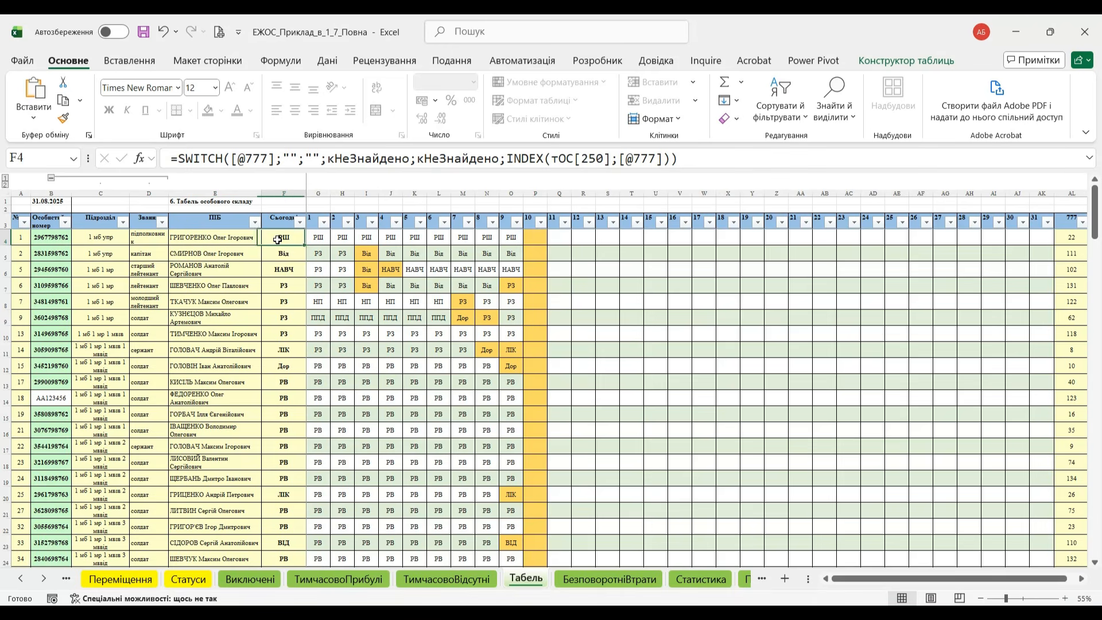
- Set the status of the first person on the Статуси sheet to ВЛК
click(201, 579)
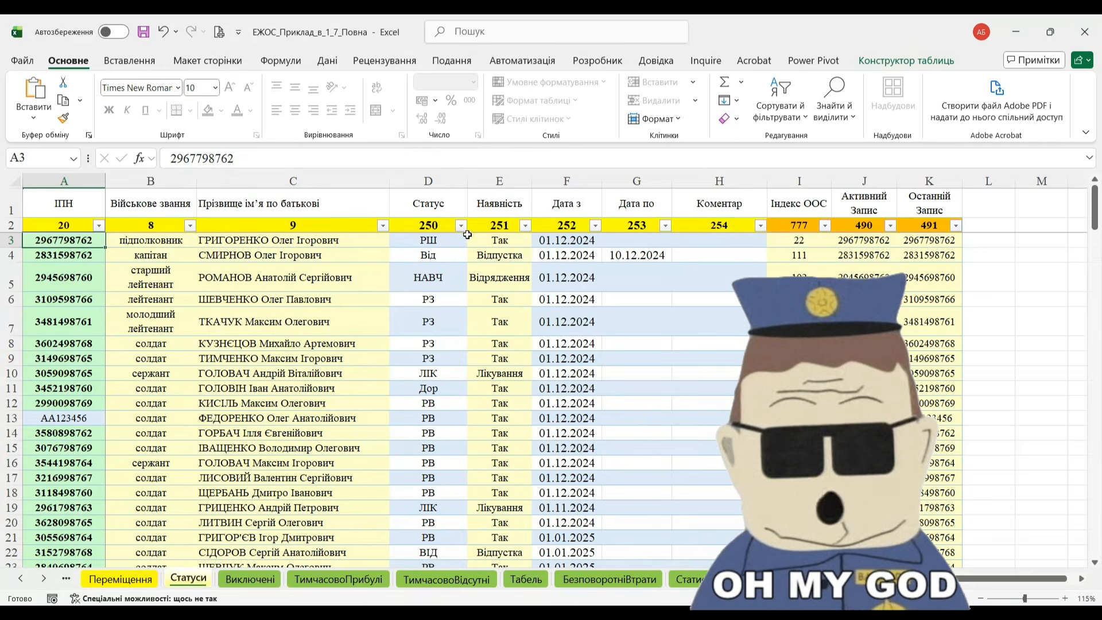
click(461, 239)
click(476, 241)
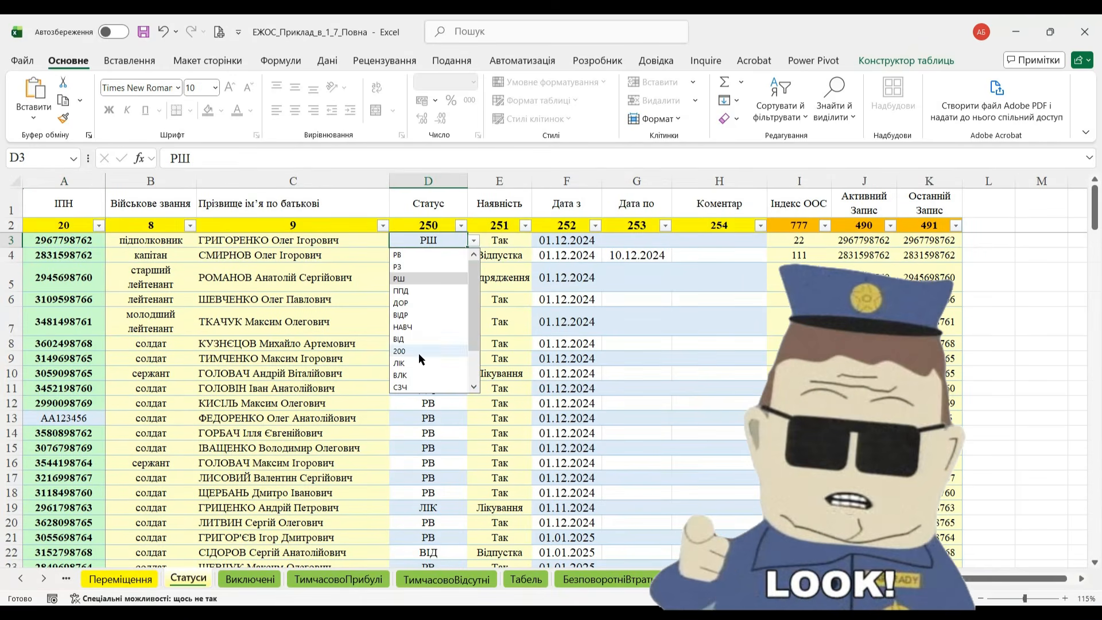
click(415, 375)
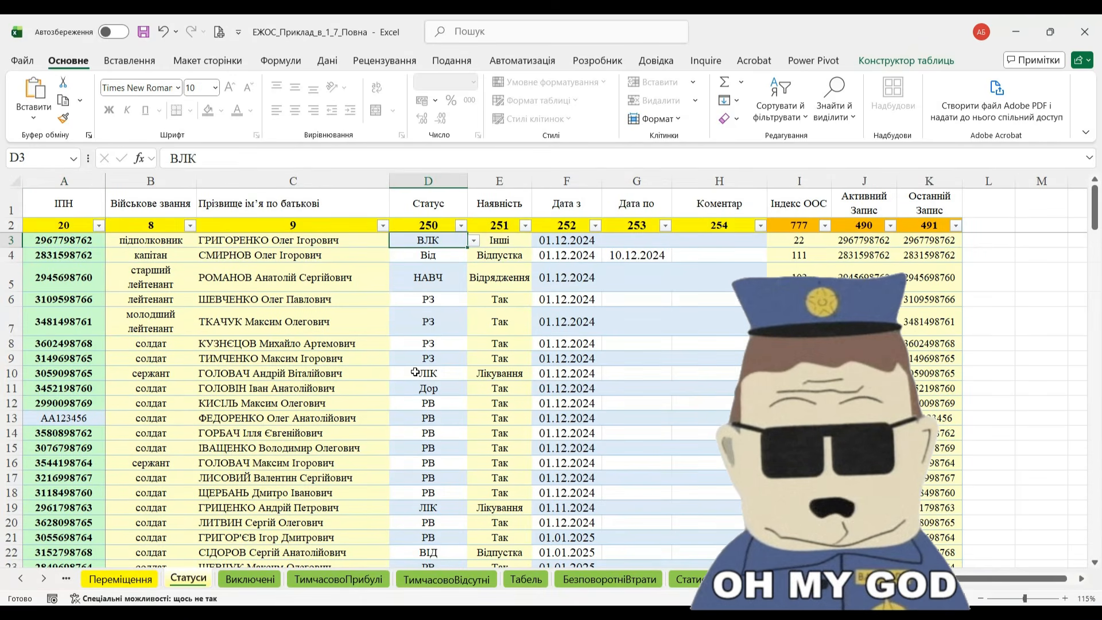
- Check today's status for the first person on the Табель sheet and mark their day 10 as ВЛК
click(526, 579)
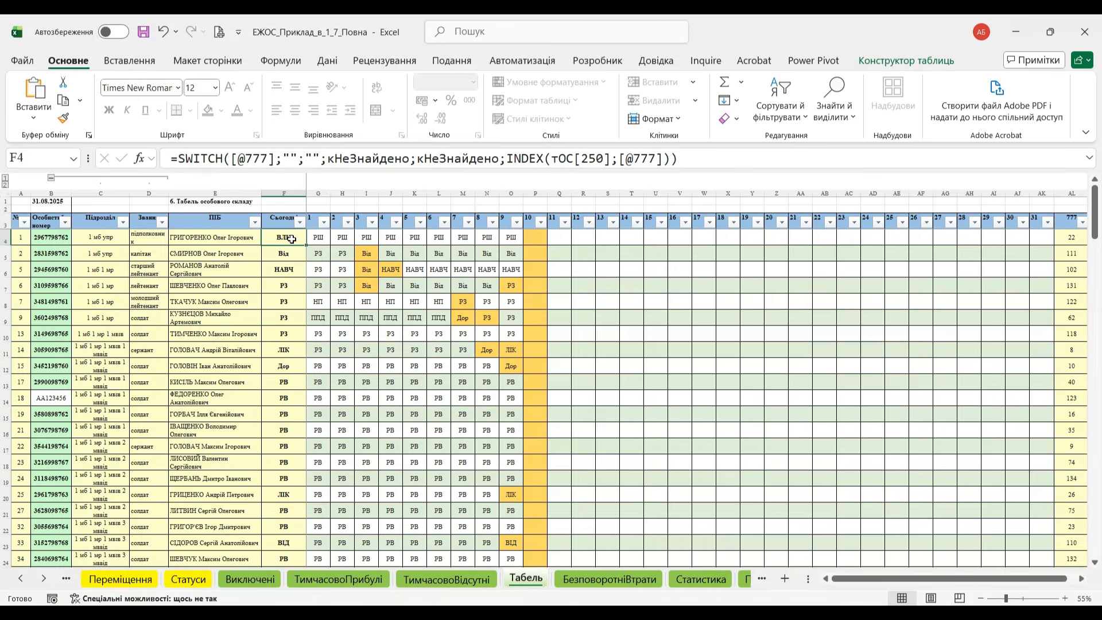
click(537, 236)
click(554, 237)
click(547, 373)
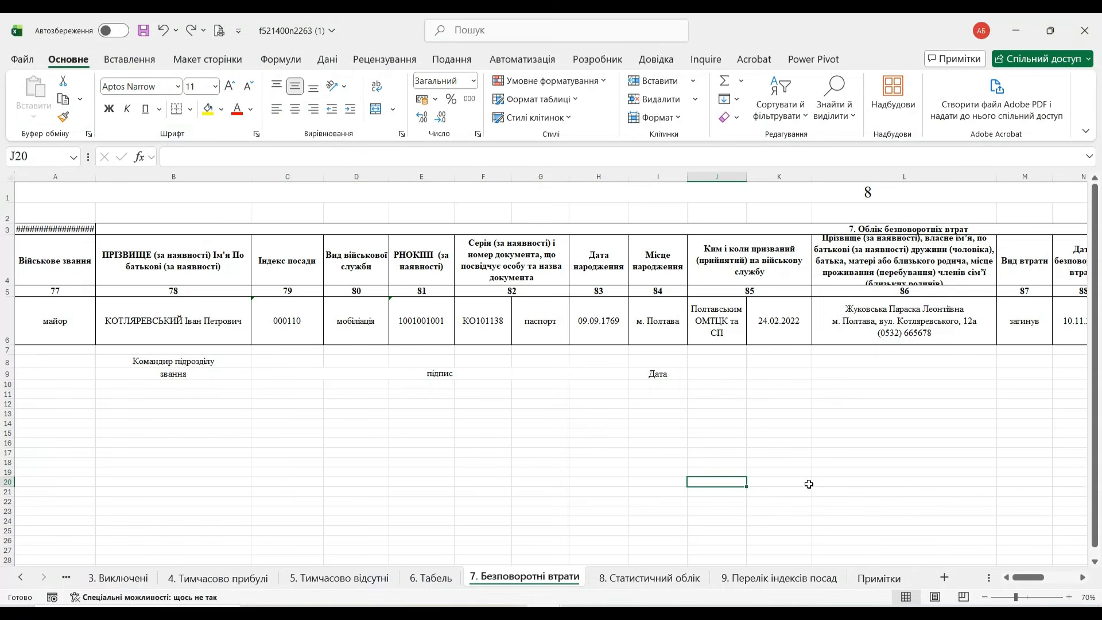
- Look over the template's irrecoverable losses columns and examine the row 3 document, relative and loss date cells on БезповоротніВтрати
drag(1028, 576, 940, 535)
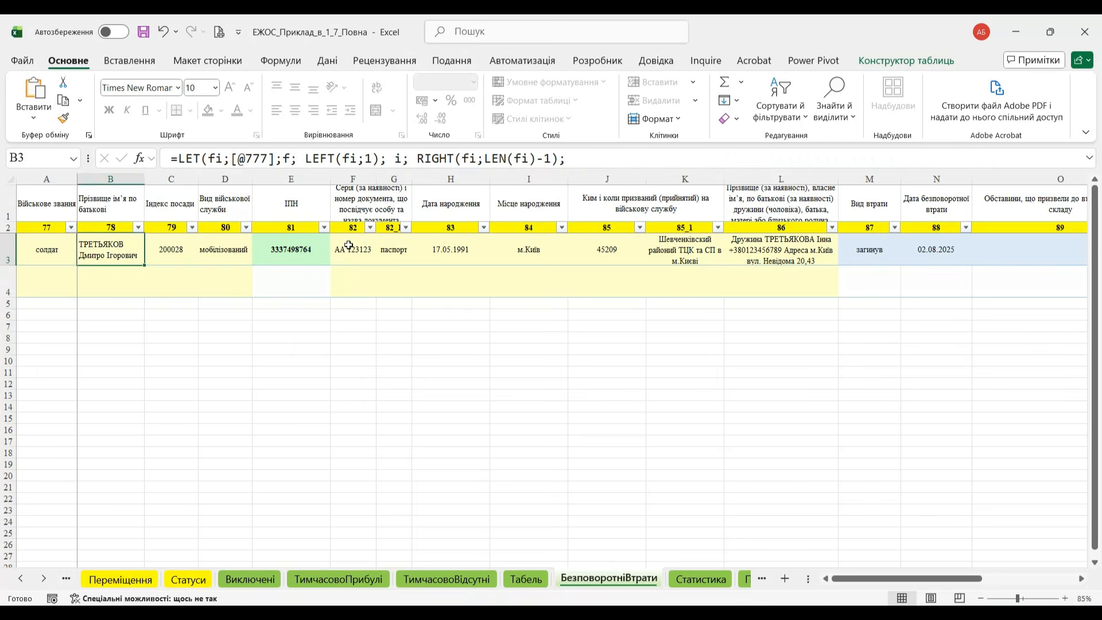
click(349, 247)
click(388, 247)
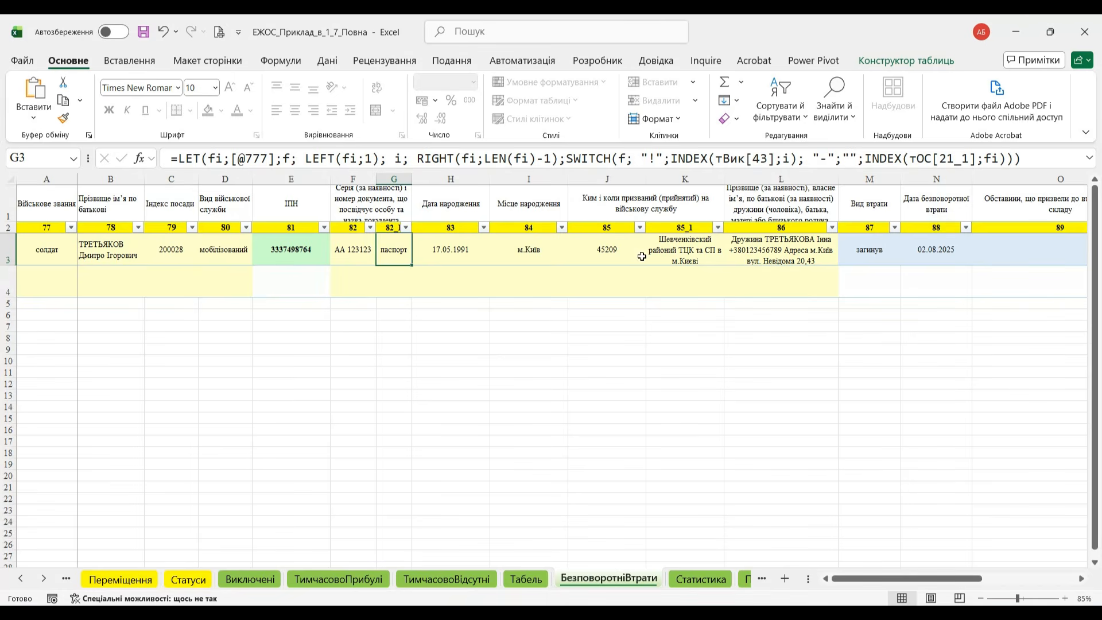
click(944, 250)
click(803, 251)
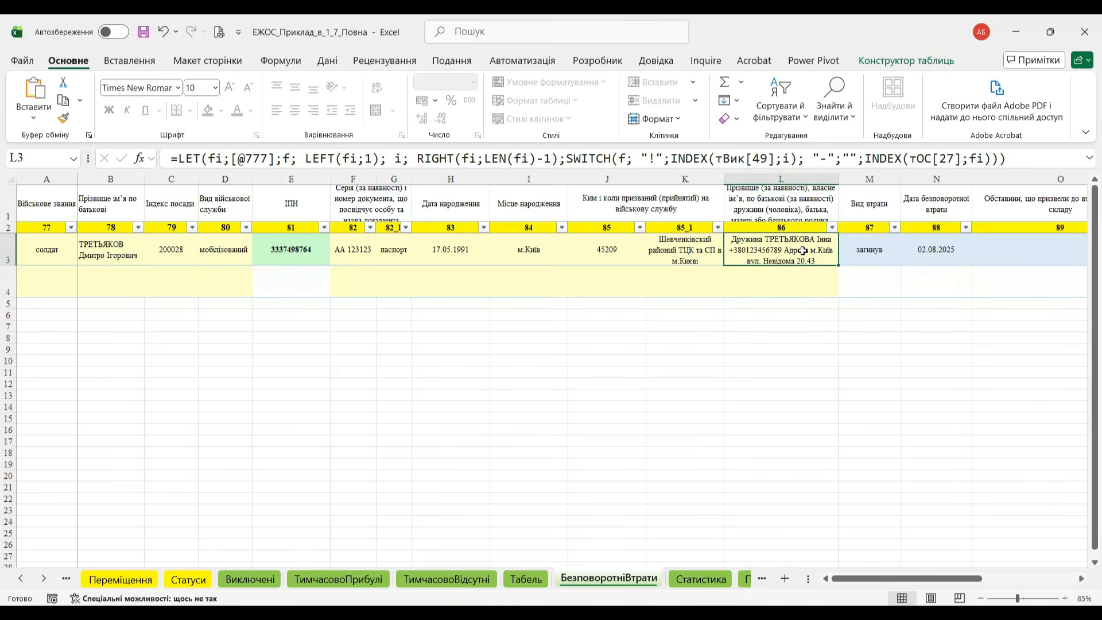
- Paste the copied content into the ІПН cell of the empty row 4 on the БезповоротніВтрати sheet
click(287, 282)
right_click(288, 280)
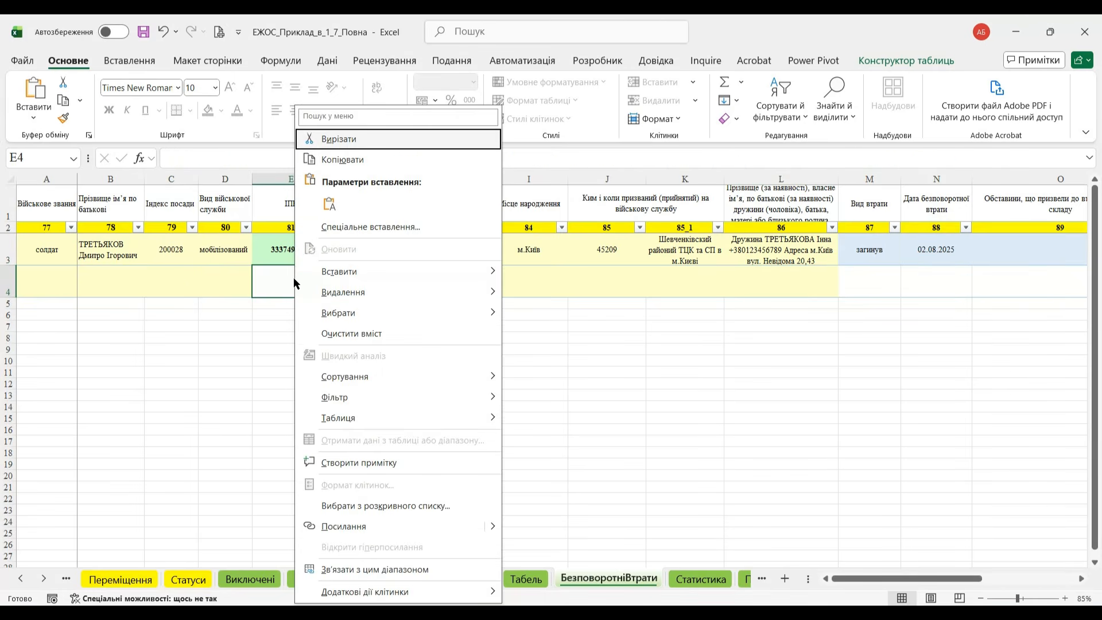
click(321, 197)
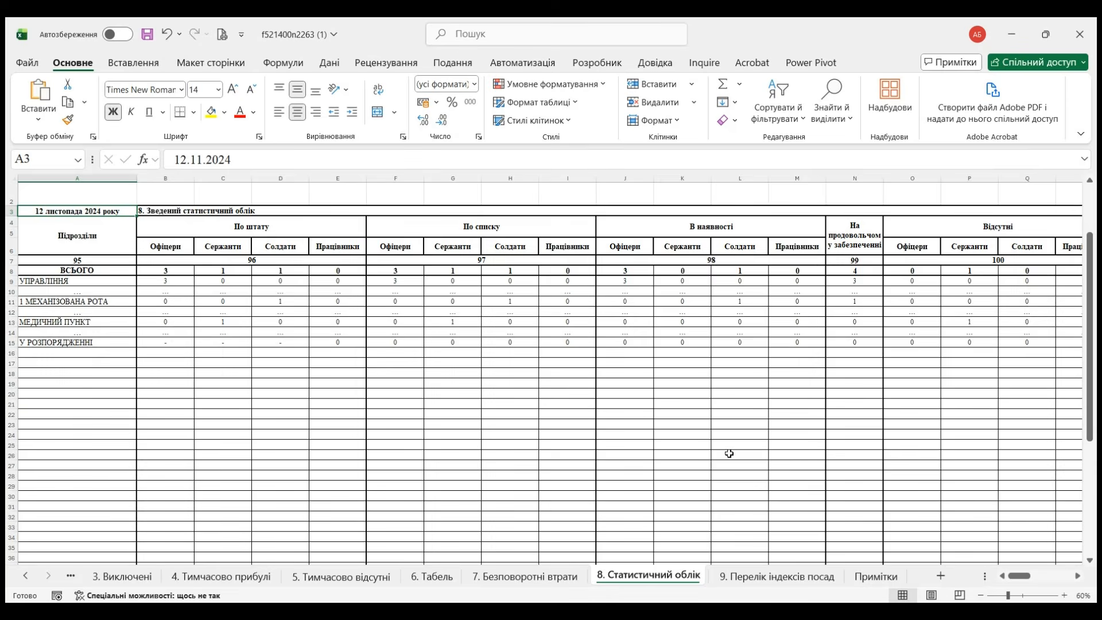
- Look over the template's statistical record and try to edit the row 18 staff total on the Статистика sheet
drag(1024, 581, 1068, 569)
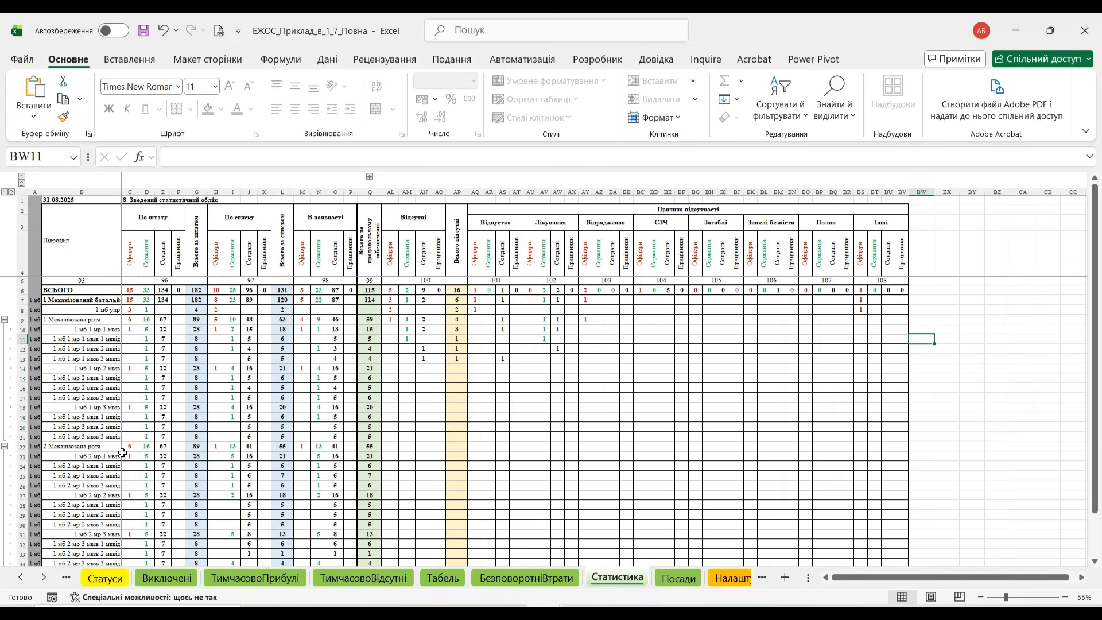
double_click(194, 406)
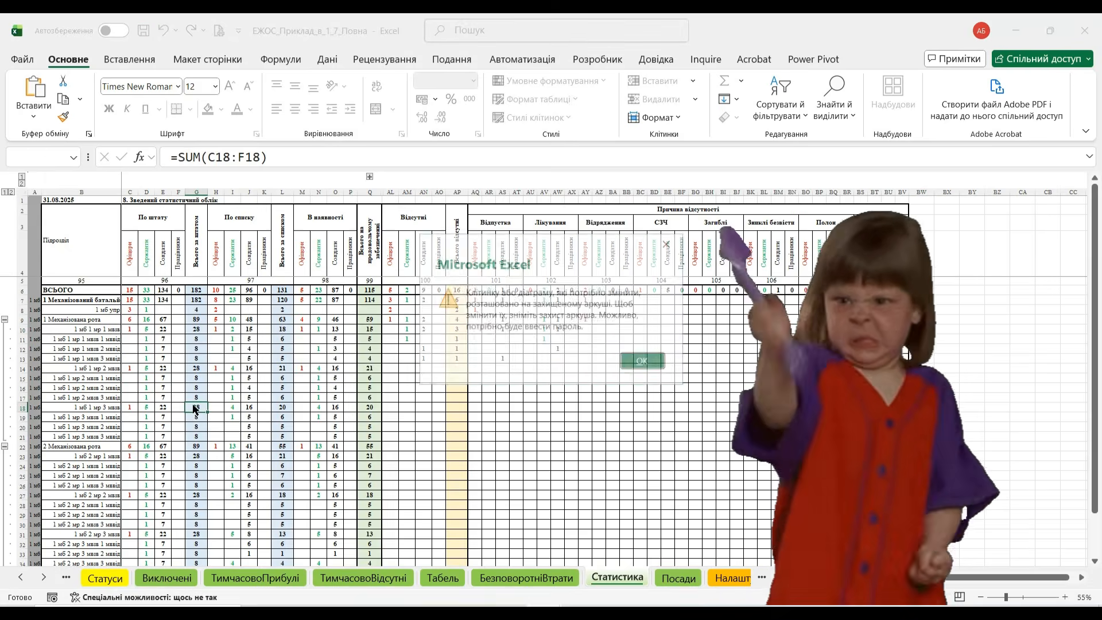
click(650, 361)
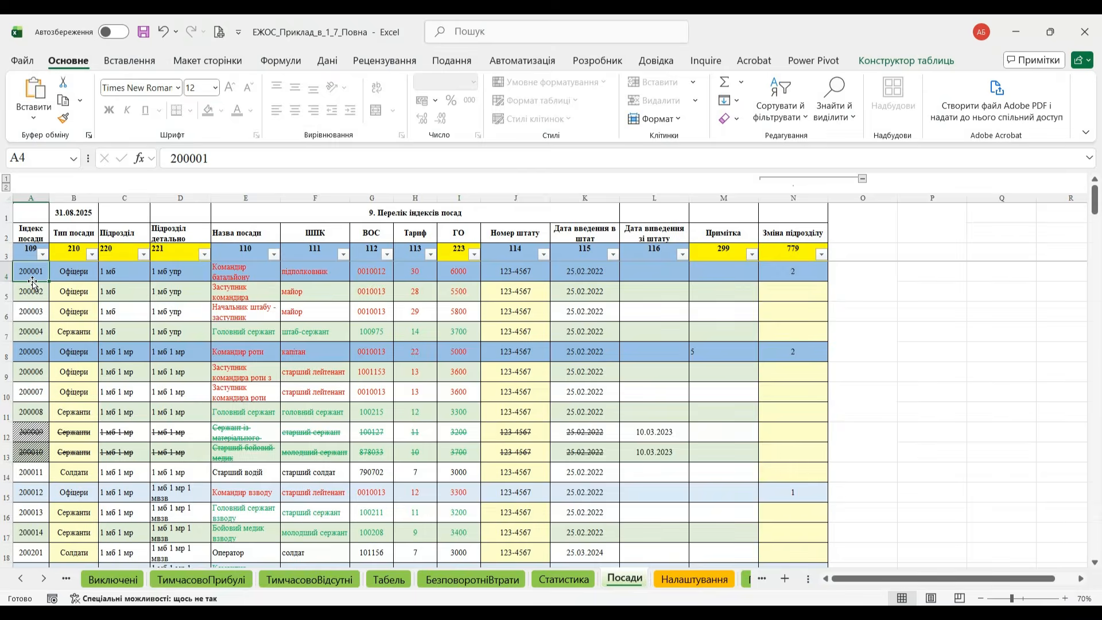
- Examine the row 4 position on the Посади sheet, from its type formula and unit columns to the ШПК rank options
click(69, 274)
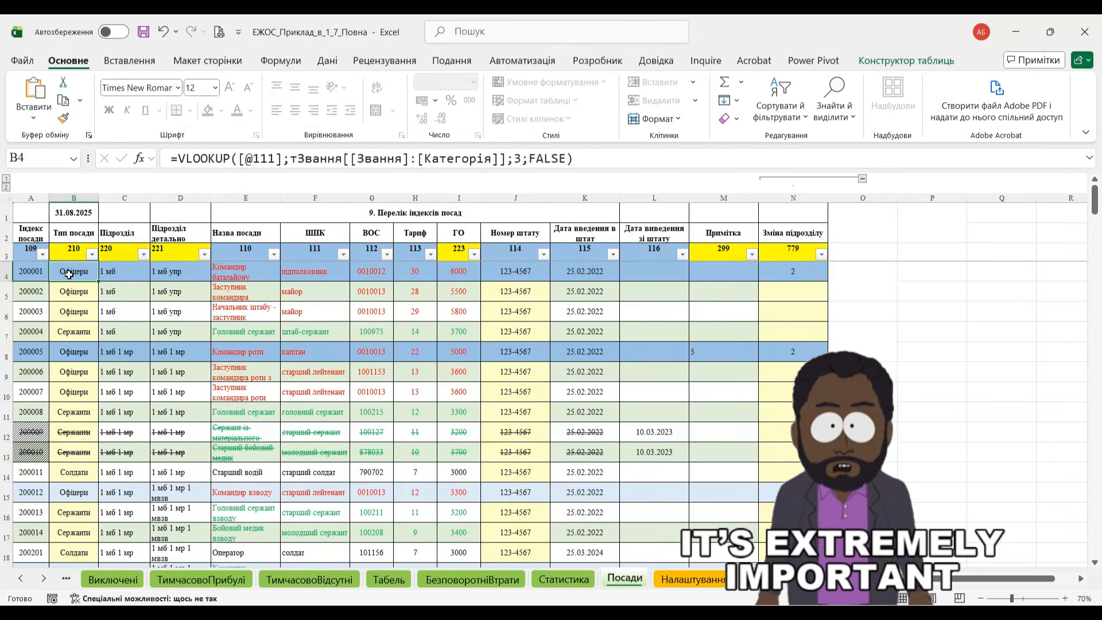
click(147, 274)
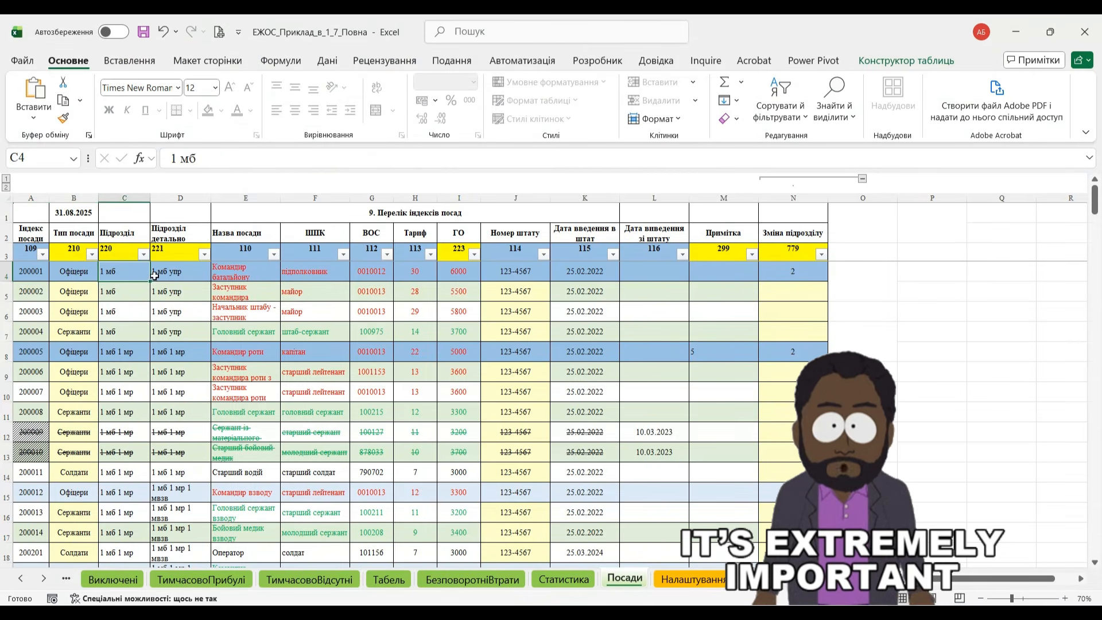
click(166, 275)
click(239, 275)
click(326, 275)
click(357, 276)
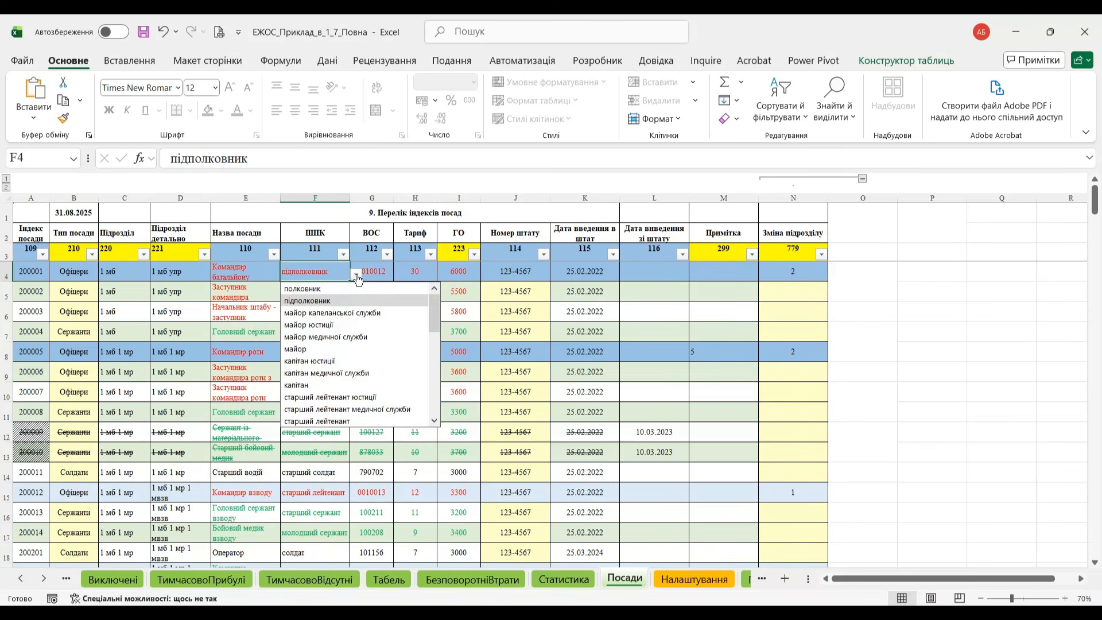
click(357, 278)
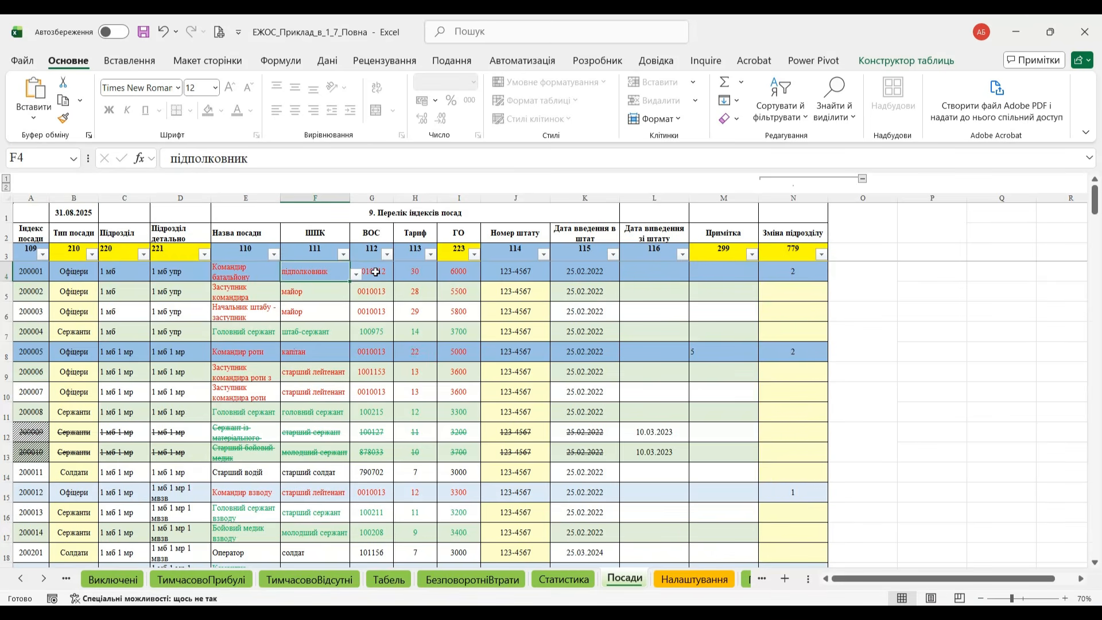
- Examine the ВОС, Тариф, ГО and Номер штату cells of the row 4 position
click(376, 273)
click(410, 270)
click(457, 272)
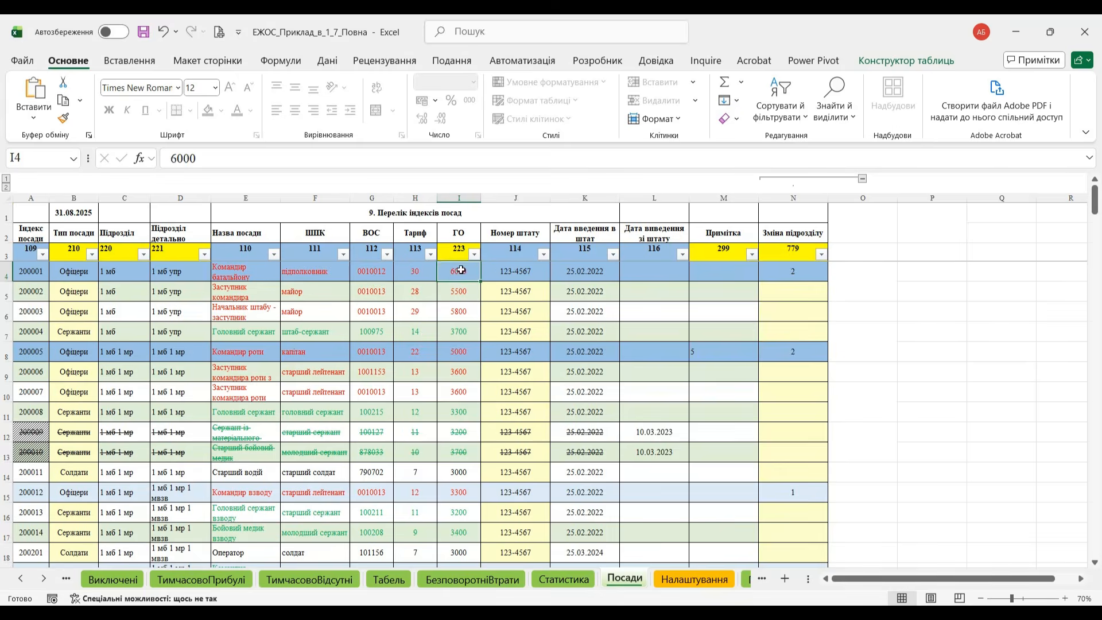
click(513, 271)
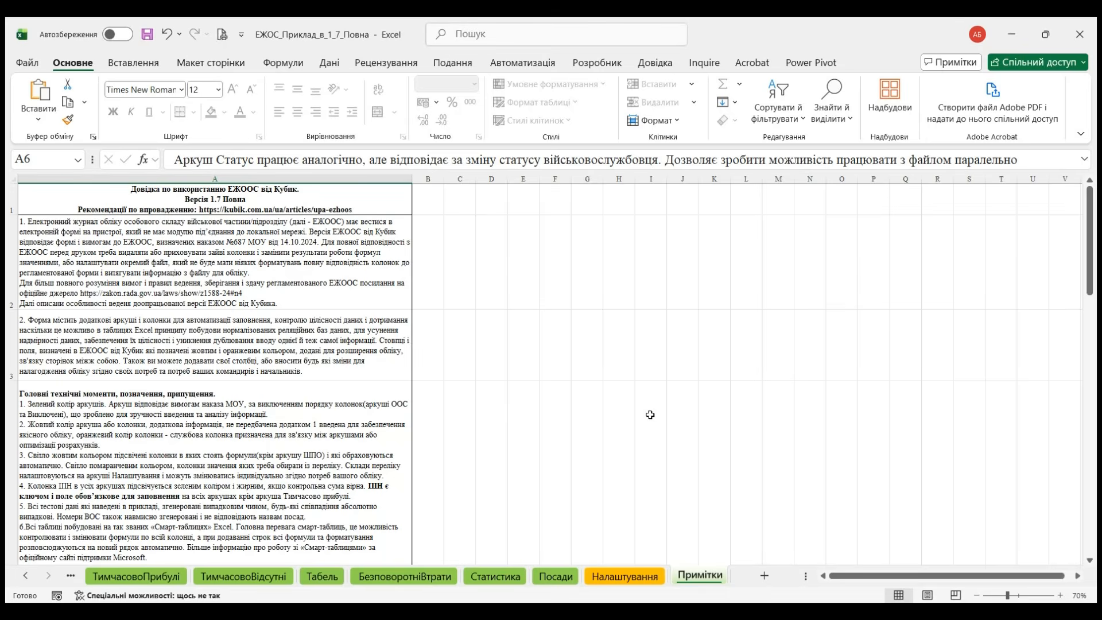
- Read the usage notes on the Примітки sheet and examine the editable working constants on the Налаштування sheet
scroll(651, 414, down, 5)
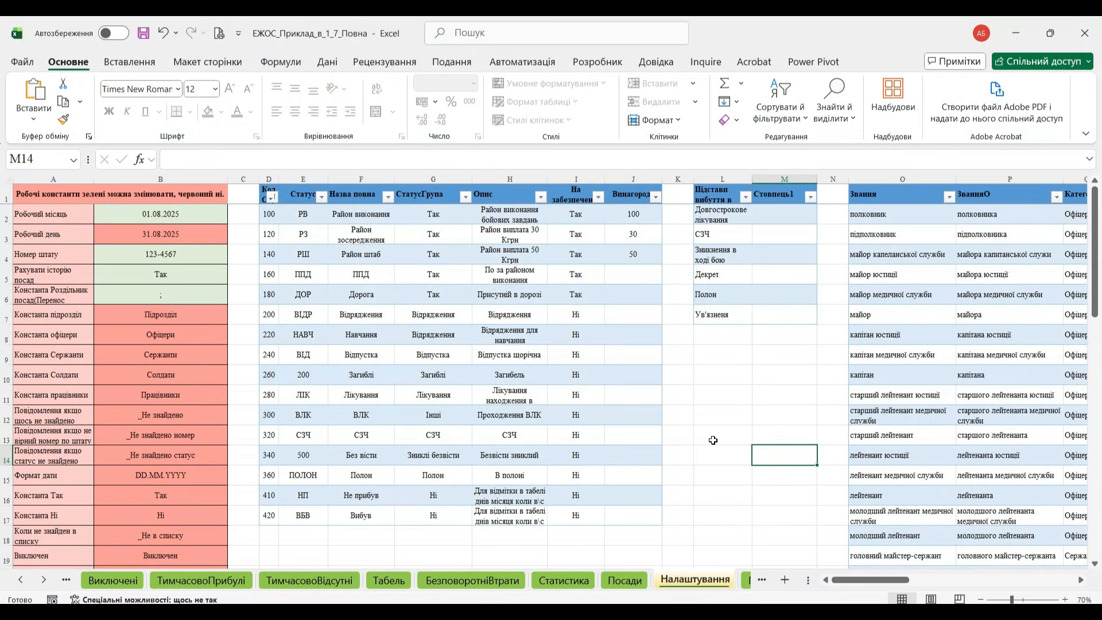
click(204, 212)
click(180, 256)
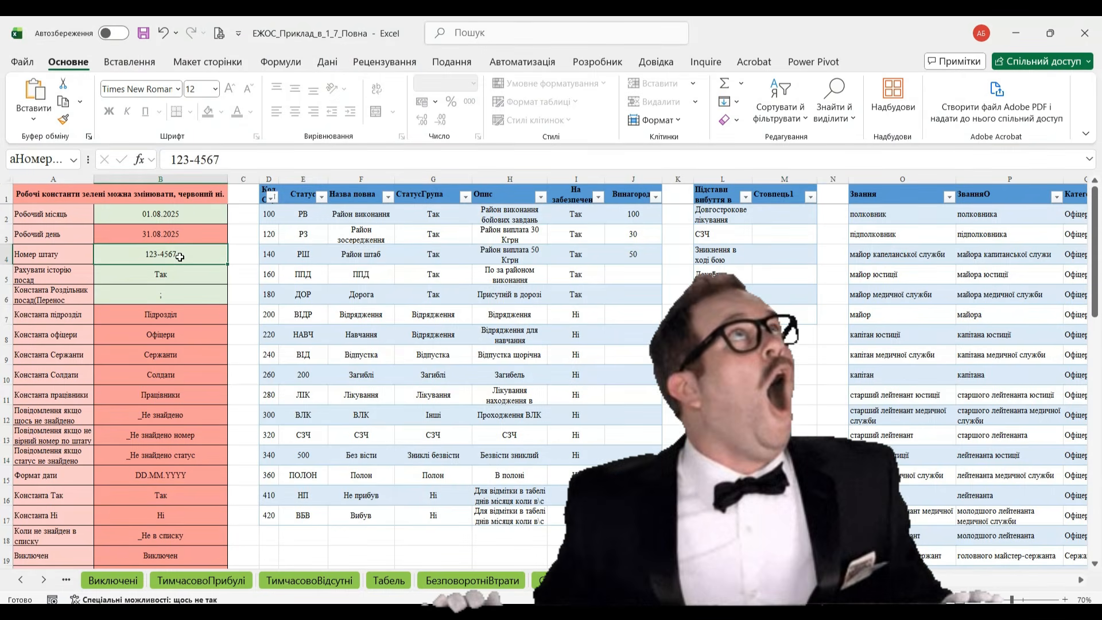
click(177, 276)
click(176, 294)
- Look over the remaining constants and reference tables on the Налаштування sheet, and open the Переміщення sheet
scroll(176, 293, down, 7)
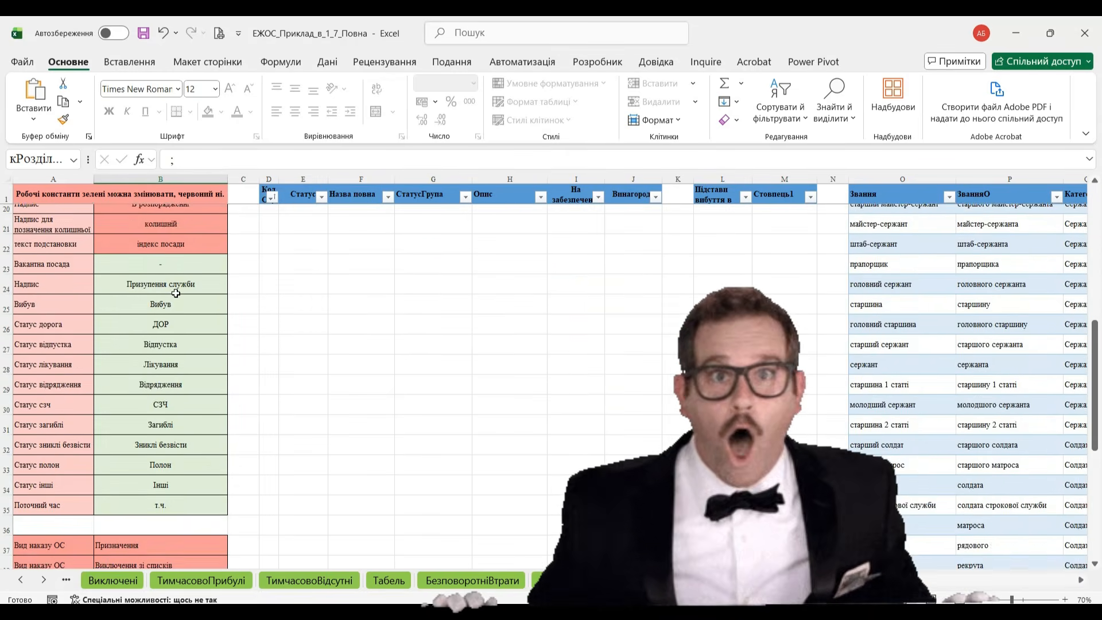
scroll(176, 293, up, 7)
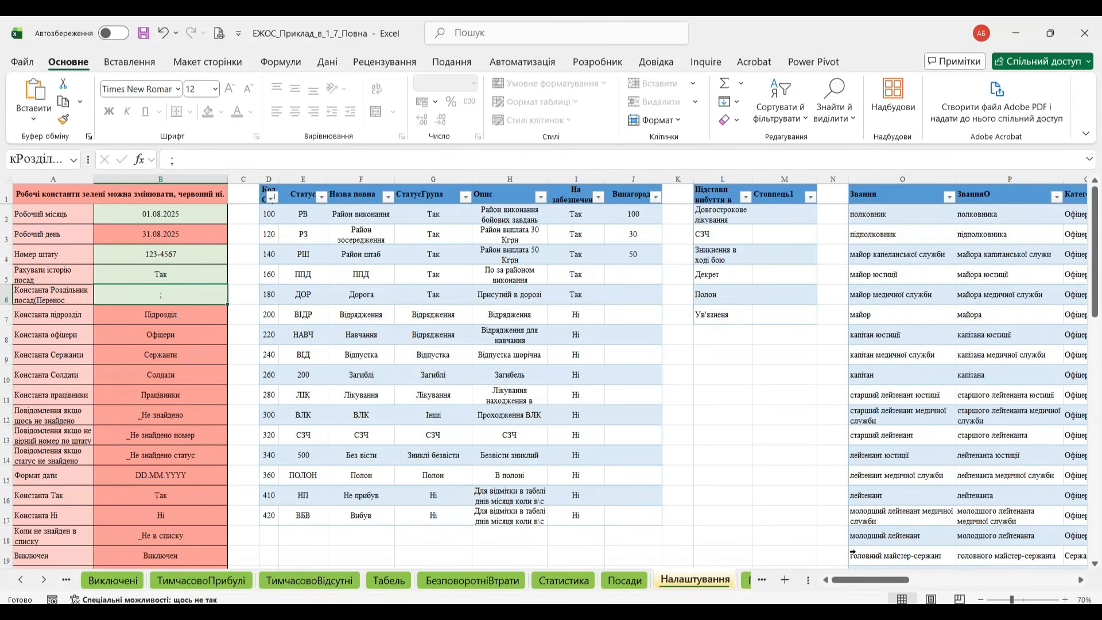
mouse_move(858, 584)
mouse_down()
mouse_move(1000, 576)
mouse_move(842, 586)
mouse_up()
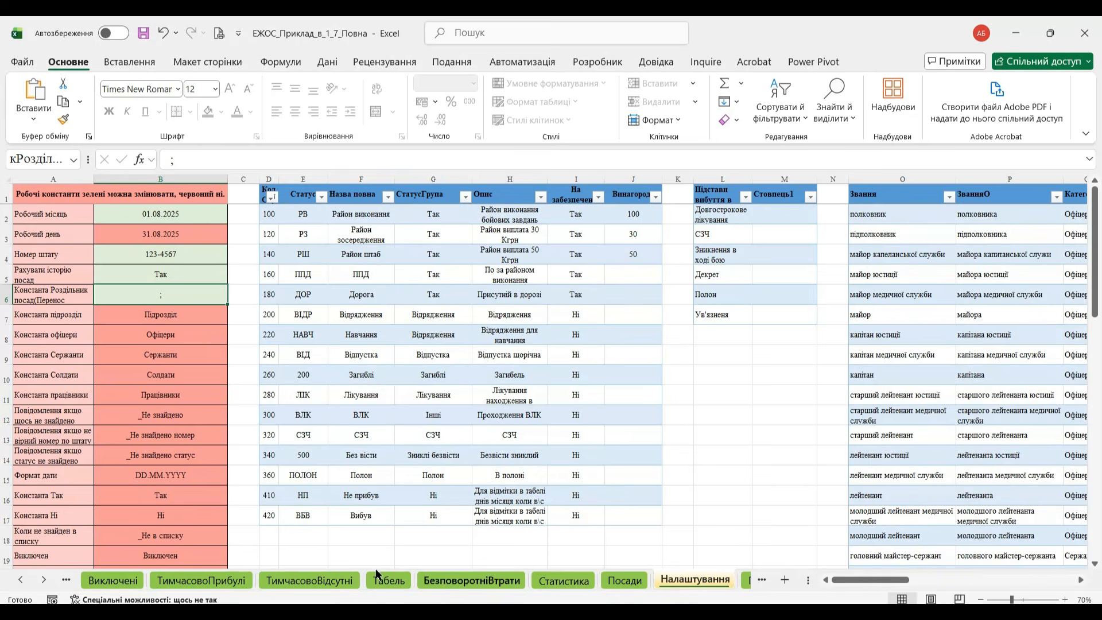
scroll(230, 579, up, 2)
click(118, 579)
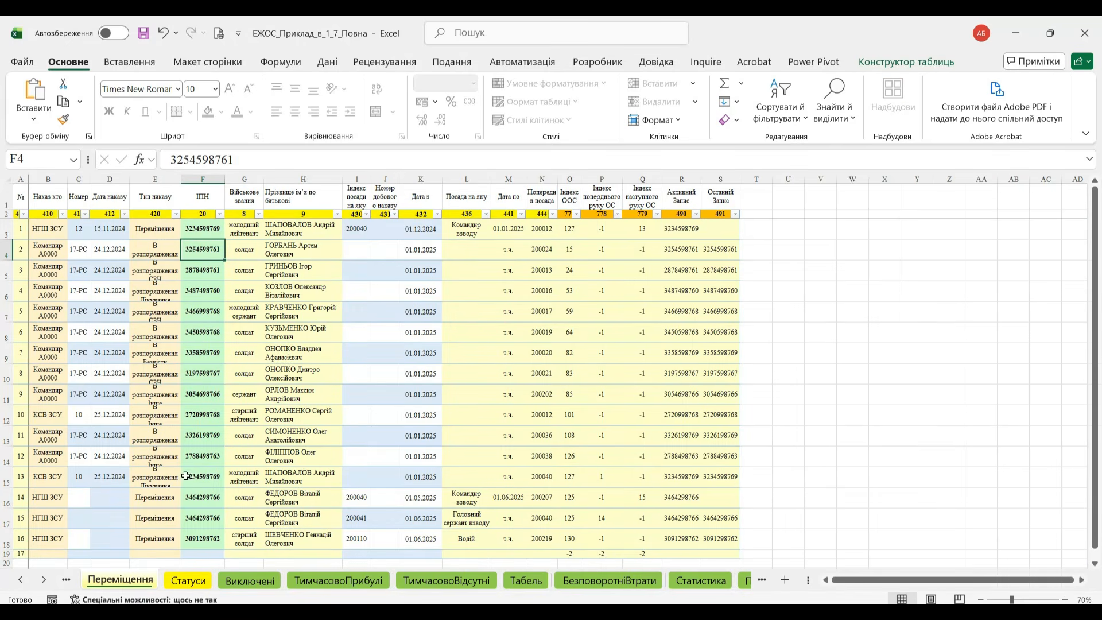
- Examine the first transfer record on the Переміщення sheet, from order date and type to the position index, Посада на яку and Дата по formulas
click(762, 381)
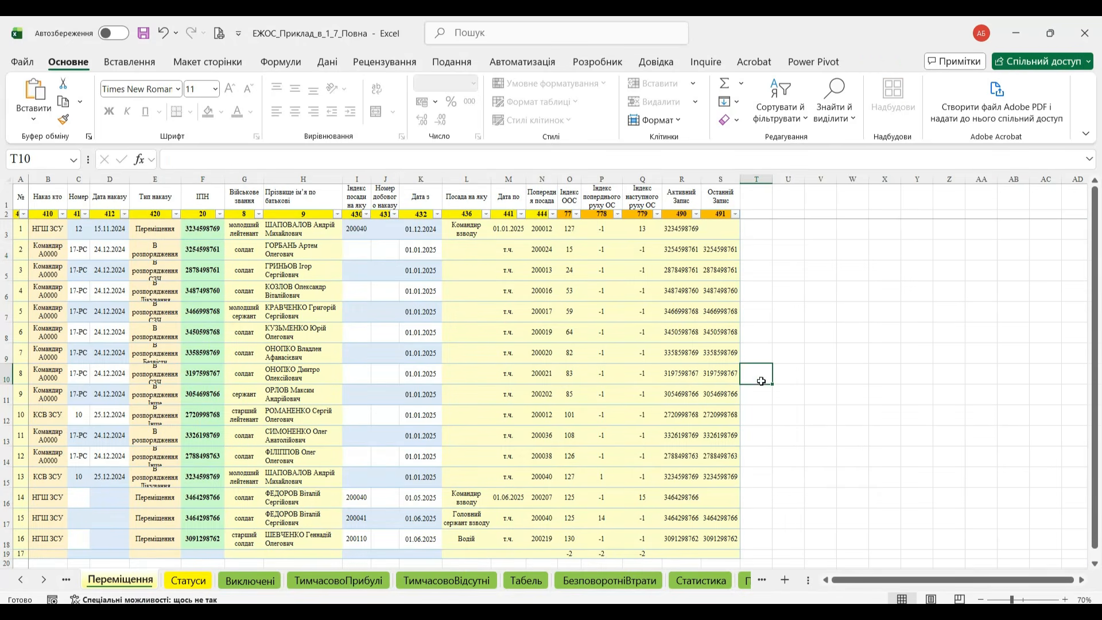
click(190, 234)
click(162, 229)
click(115, 224)
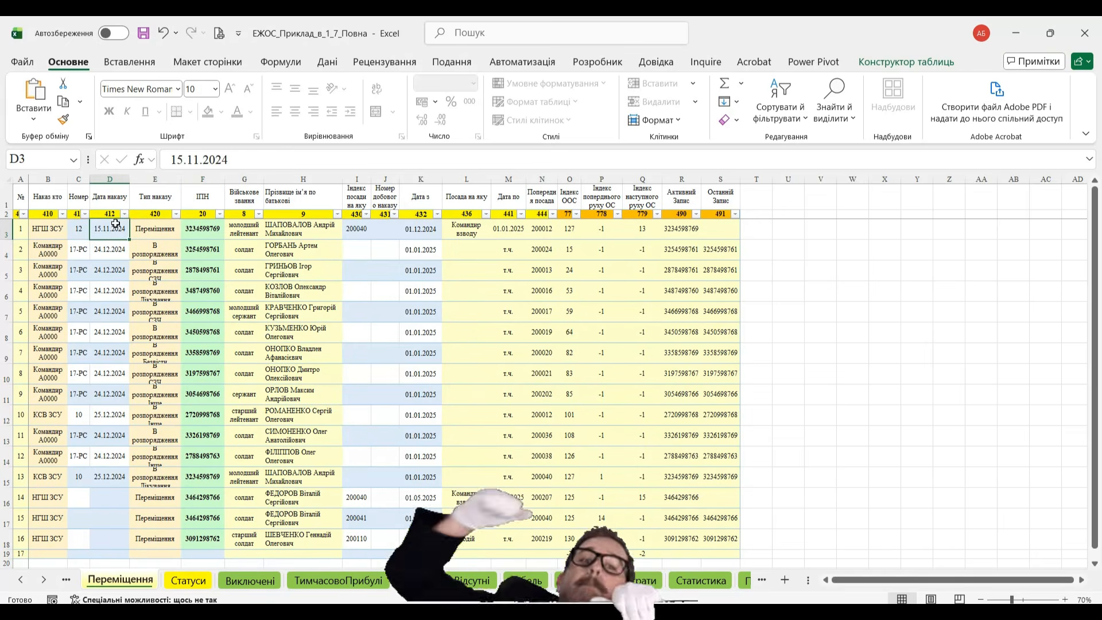
click(320, 233)
click(359, 230)
click(458, 236)
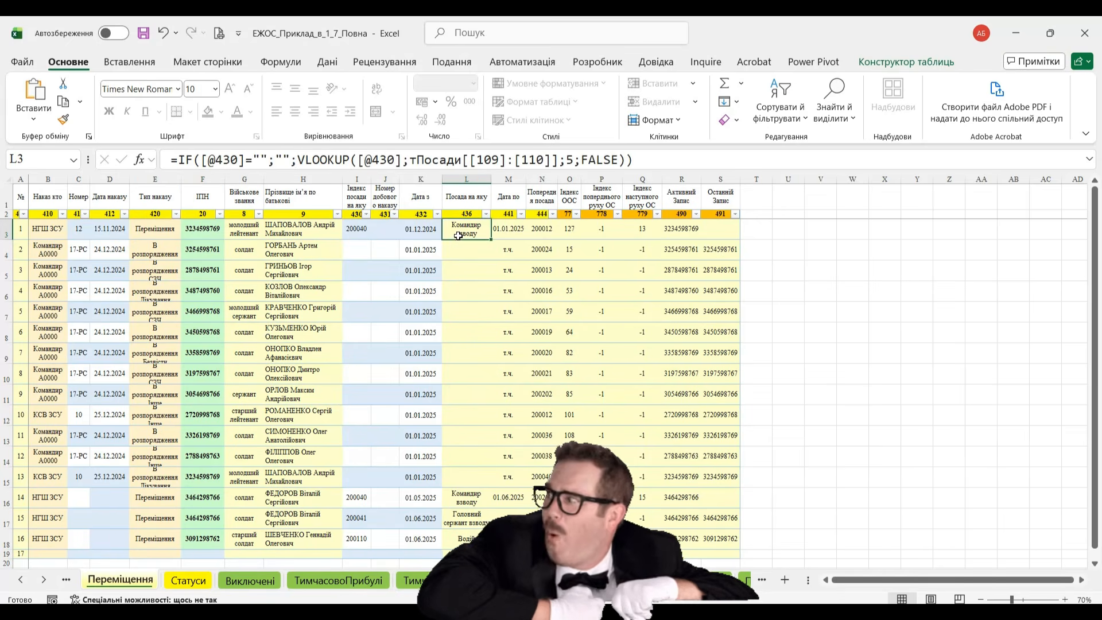
click(505, 232)
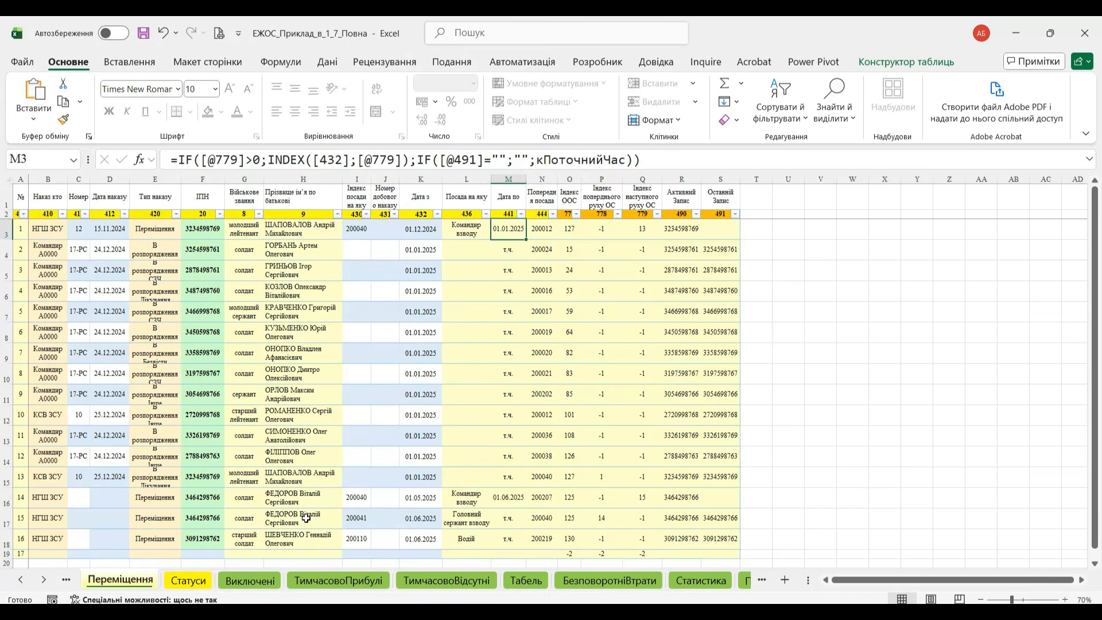
- Open the Статуси sheet and check the Дата по cell of the row 6 status record
click(188, 581)
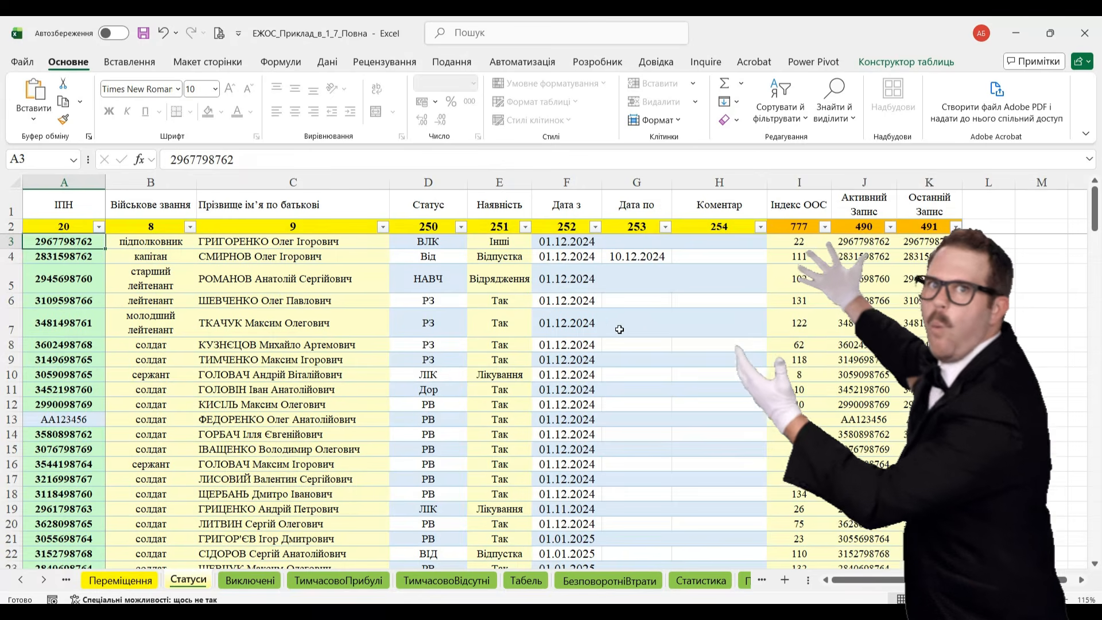
click(649, 307)
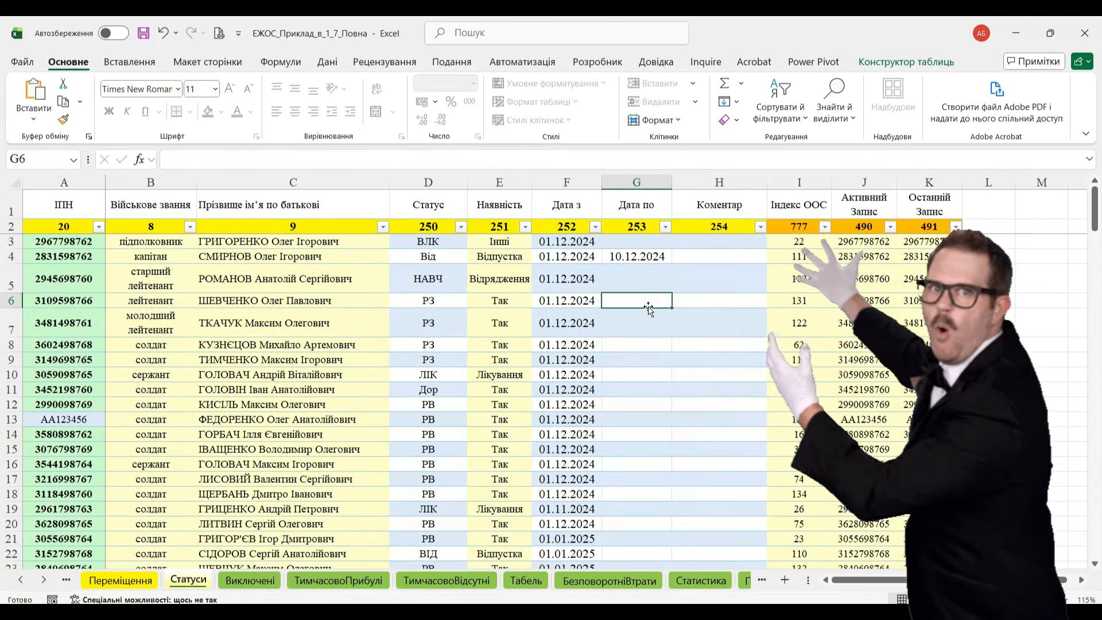